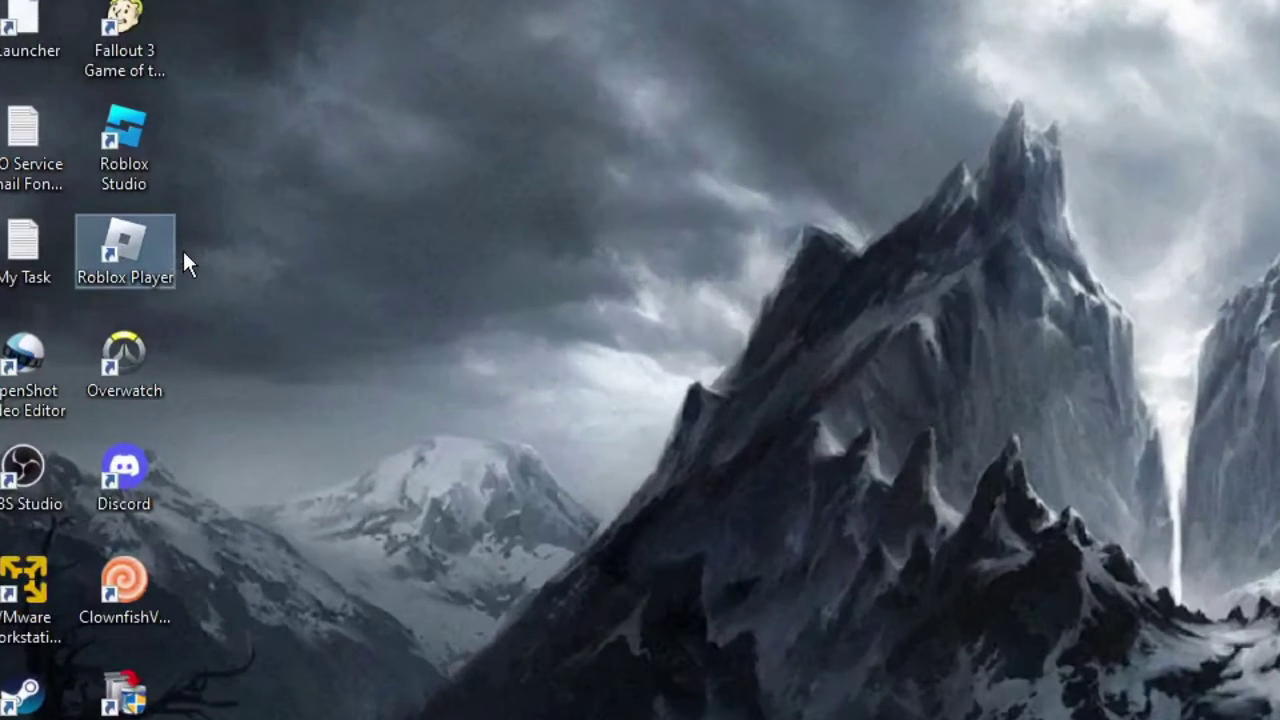
- Tick 'Run this program as an administrator' in the Roblox Player shortcut's Compatibility properties and apply it
click(145, 304)
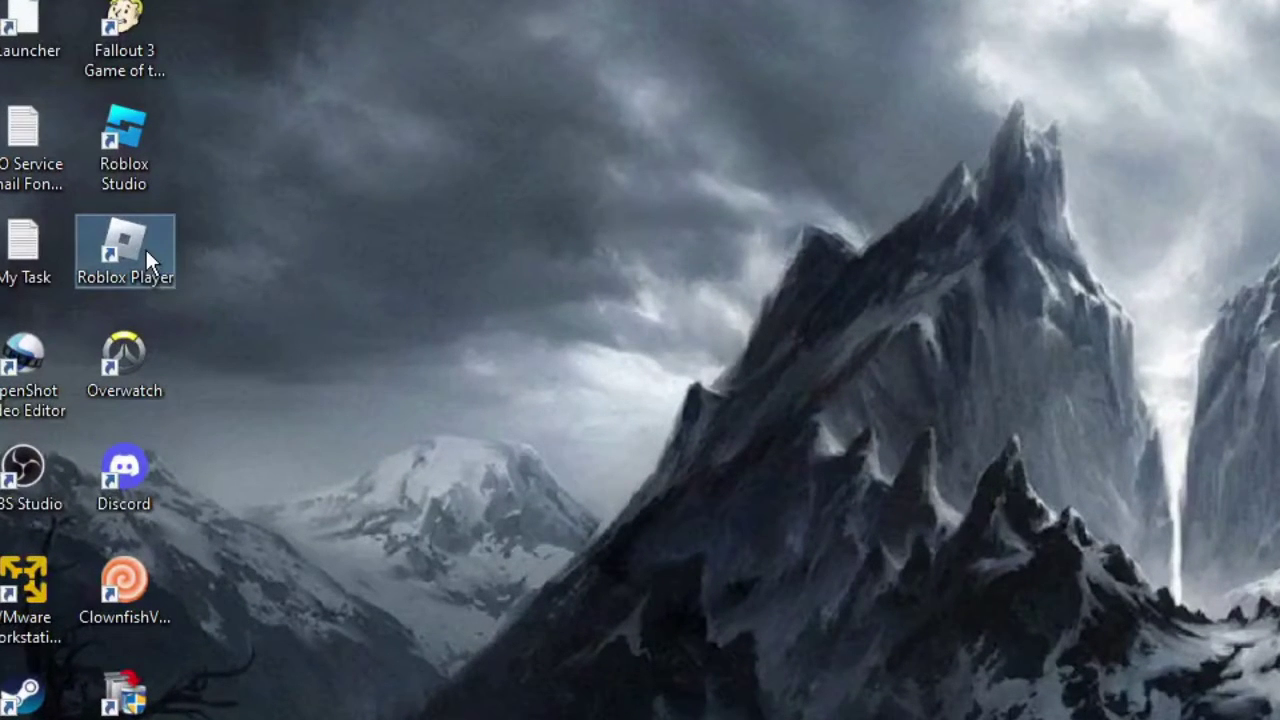
right_click(149, 263)
right_click(300, 205)
right_click(137, 240)
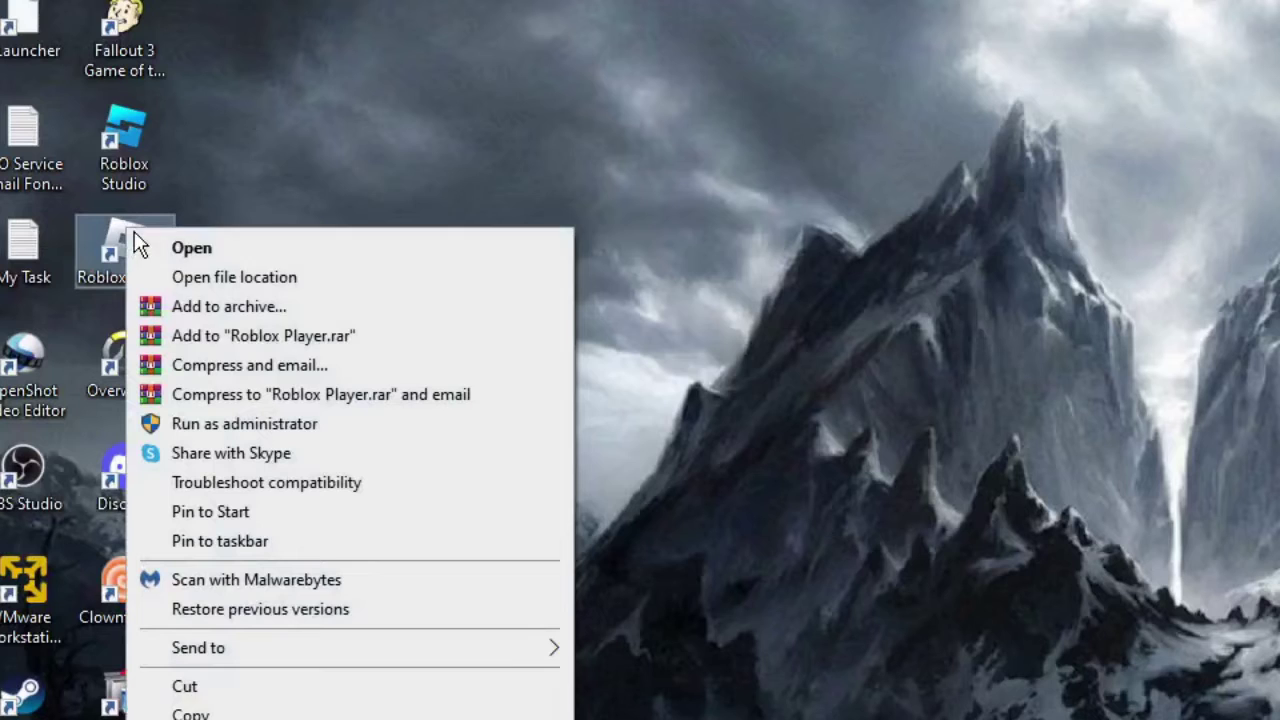
key(r)
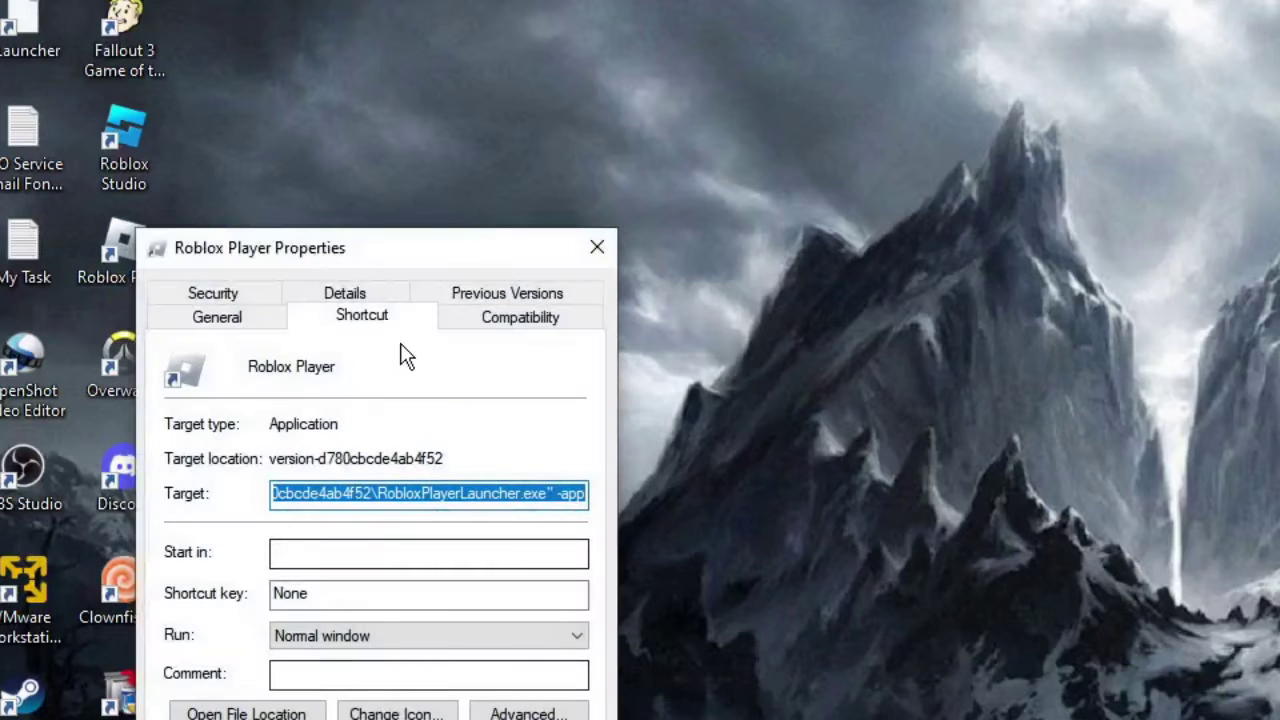
drag(441, 247, 612, 0)
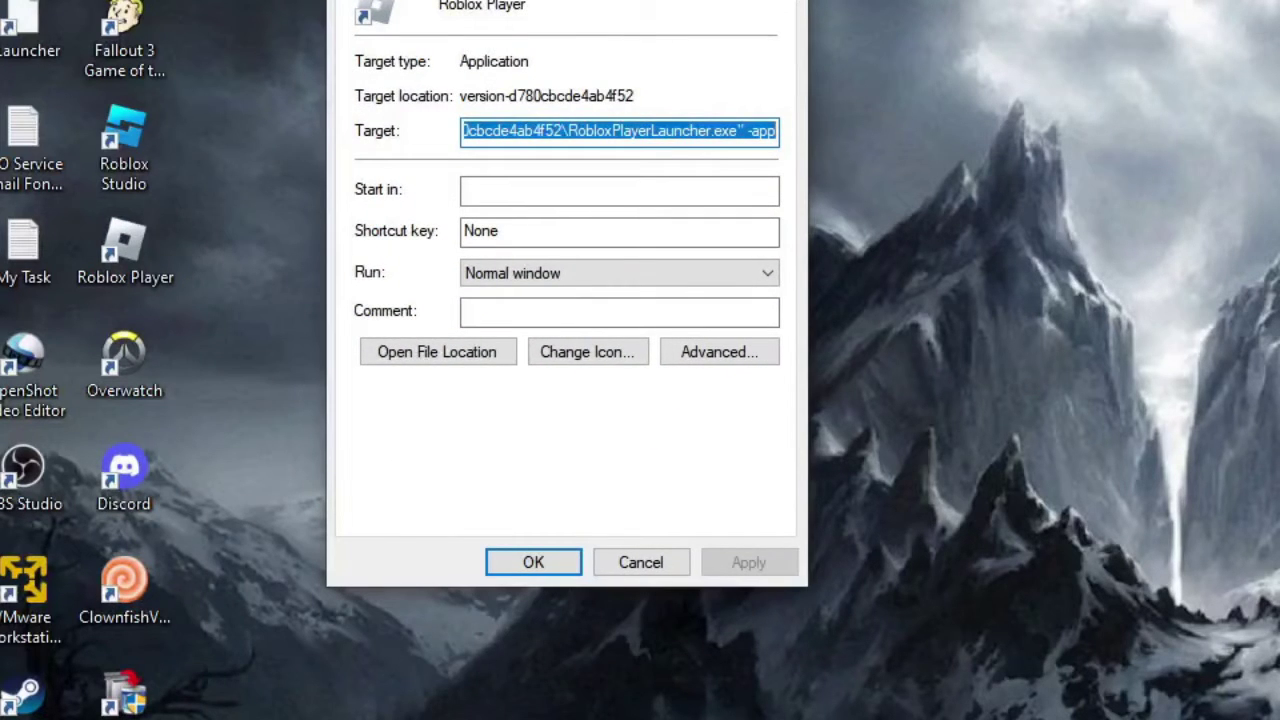
key(ctrl+Tab)
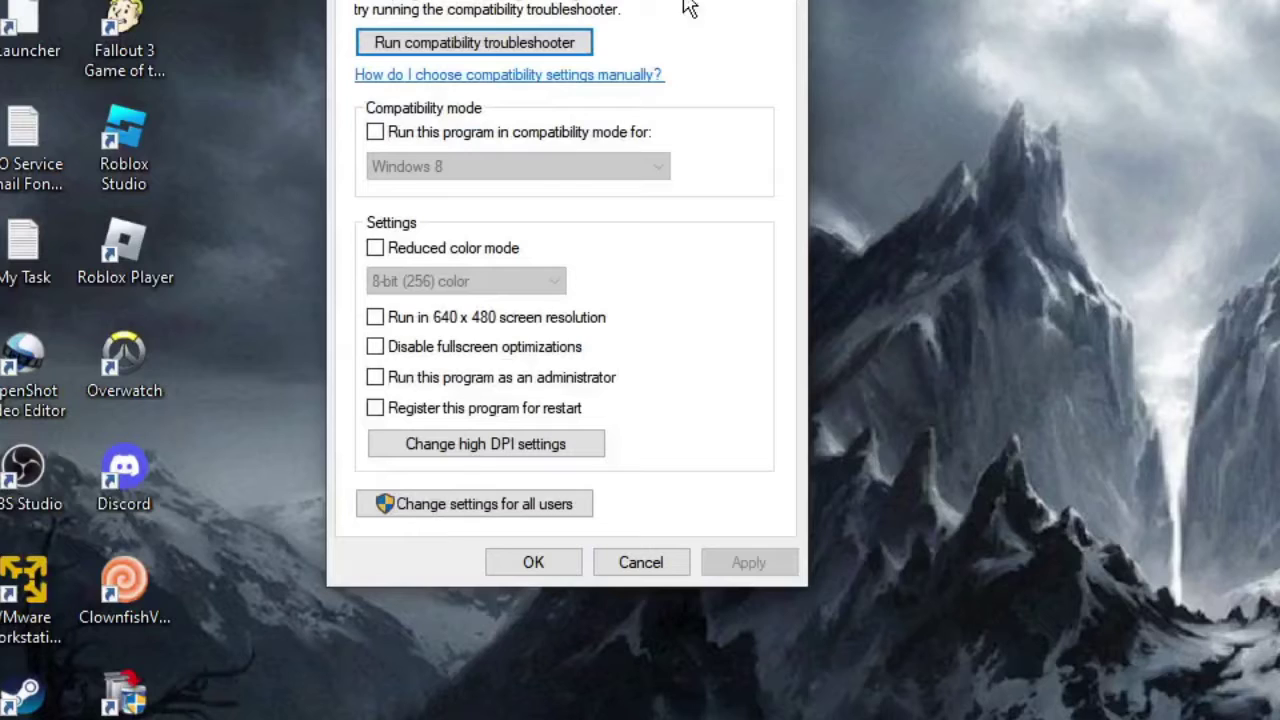
click(403, 377)
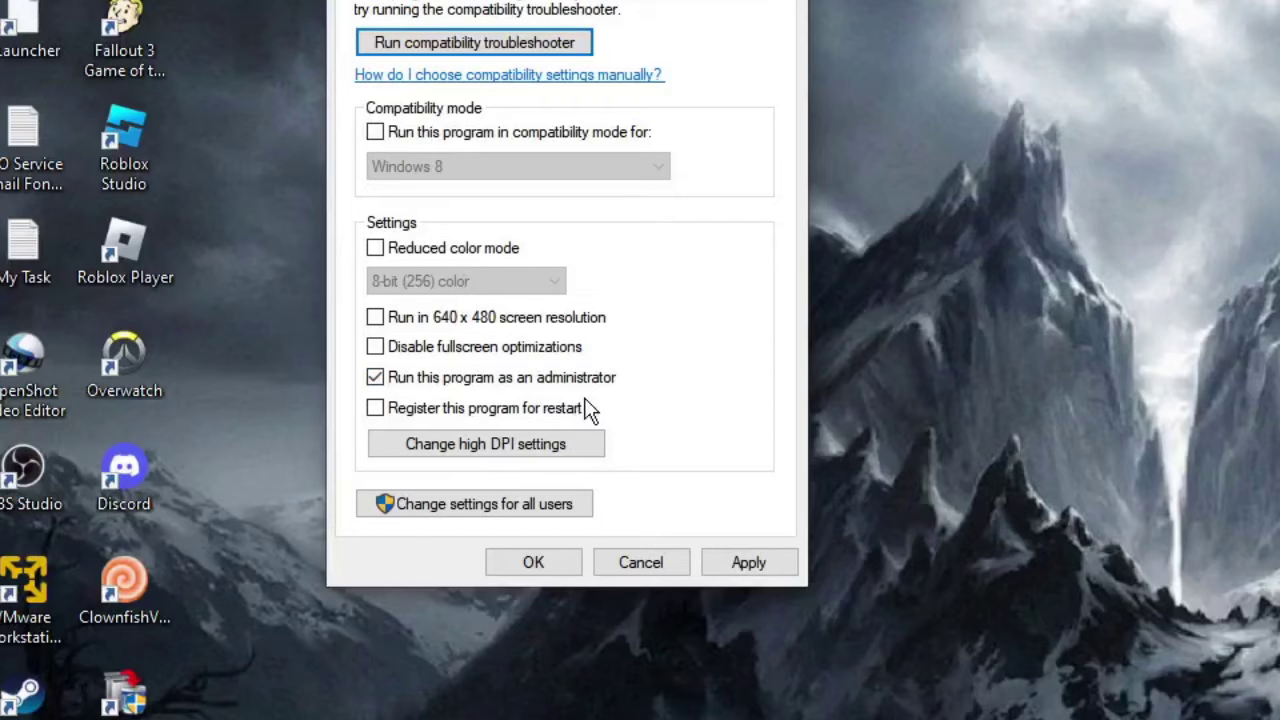
click(752, 569)
click(554, 563)
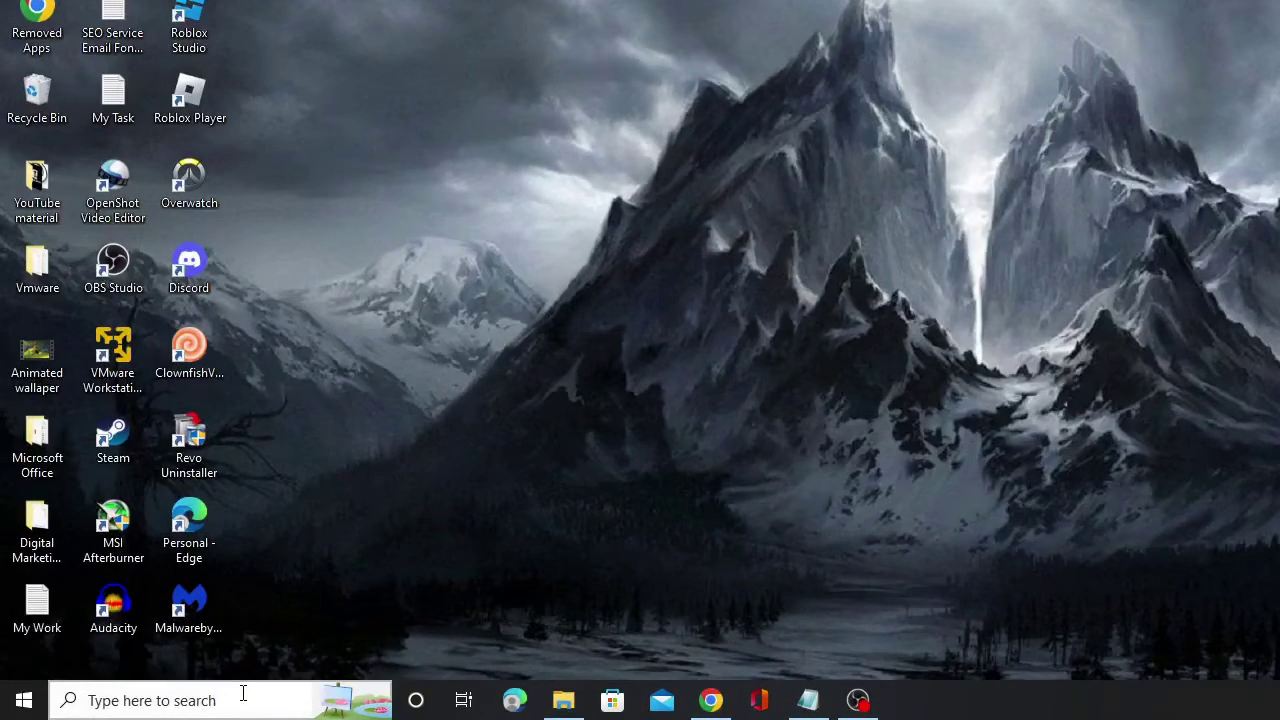
- Search 'store', open Microsoft Store's app settings and reset it, confirming the data deletion
click(243, 693)
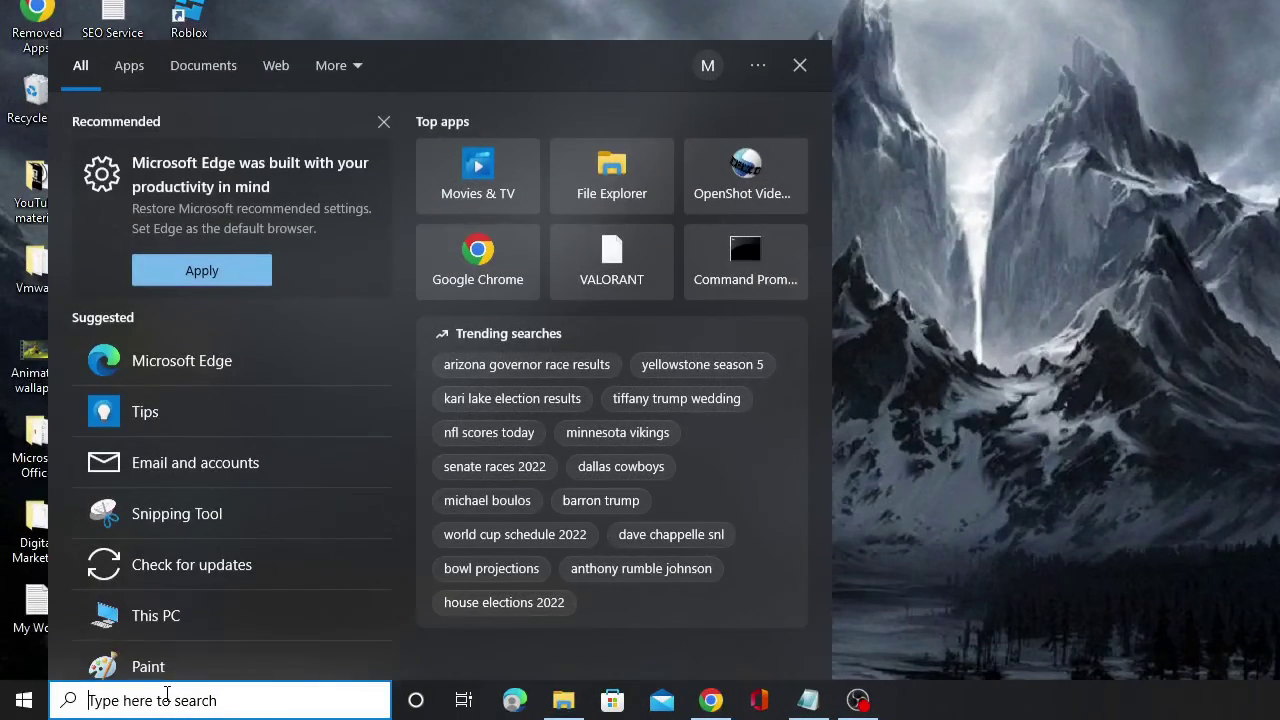
text(store)
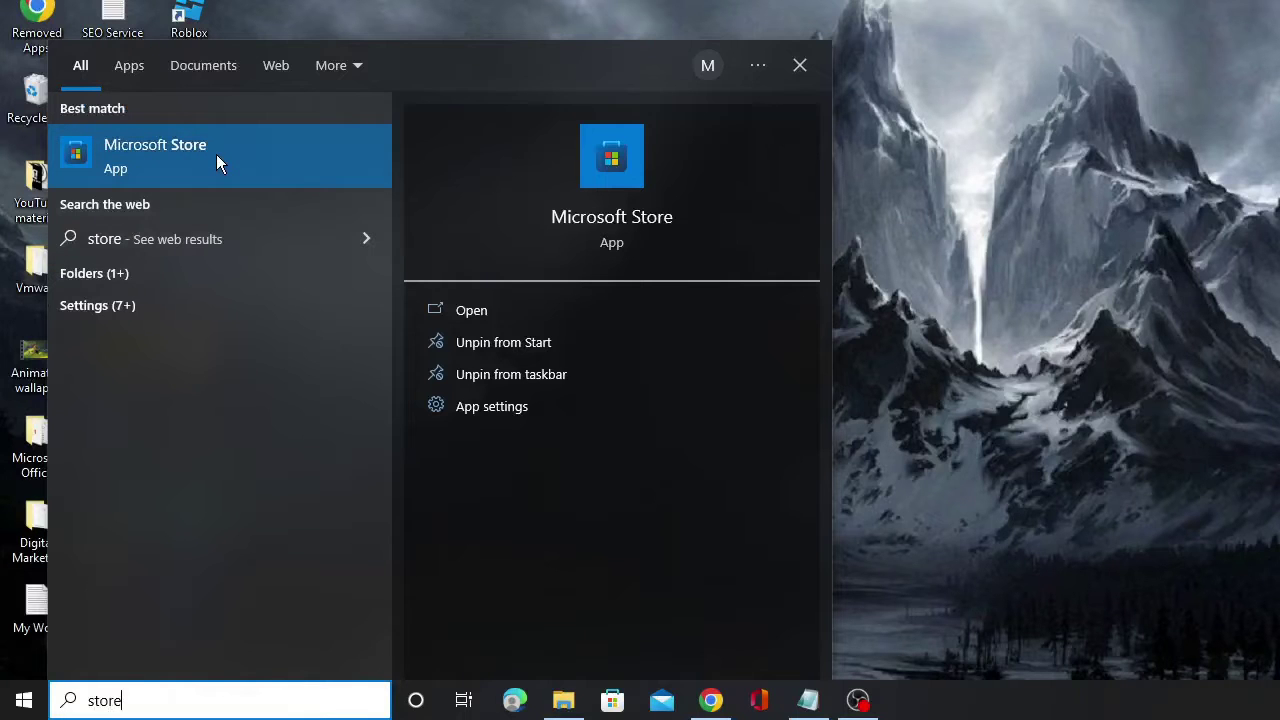
click(508, 406)
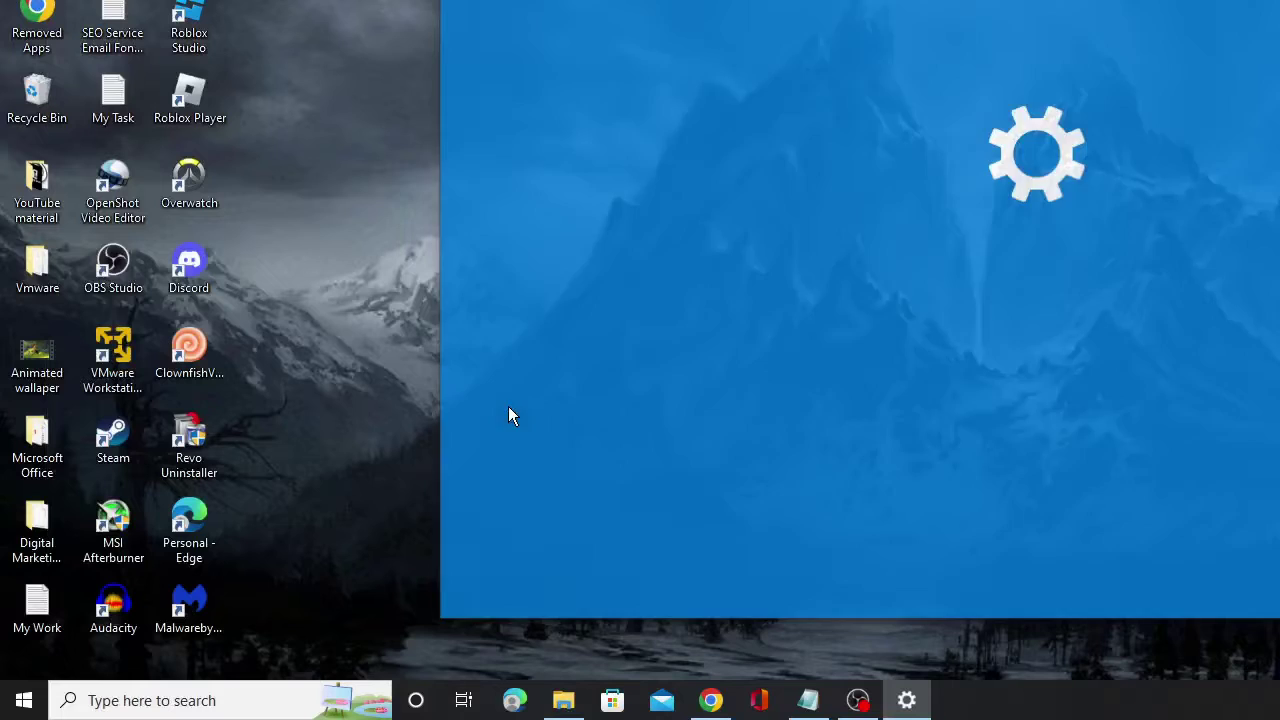
scroll(744, 204, down, 10)
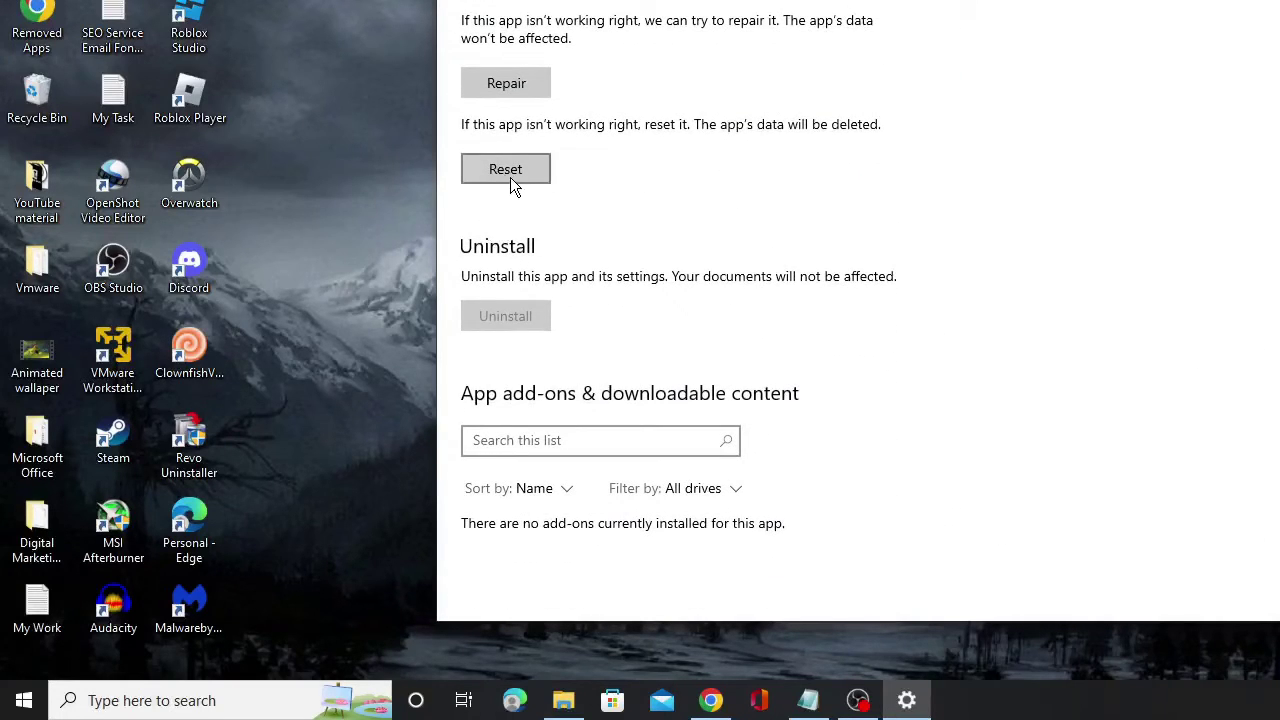
click(506, 180)
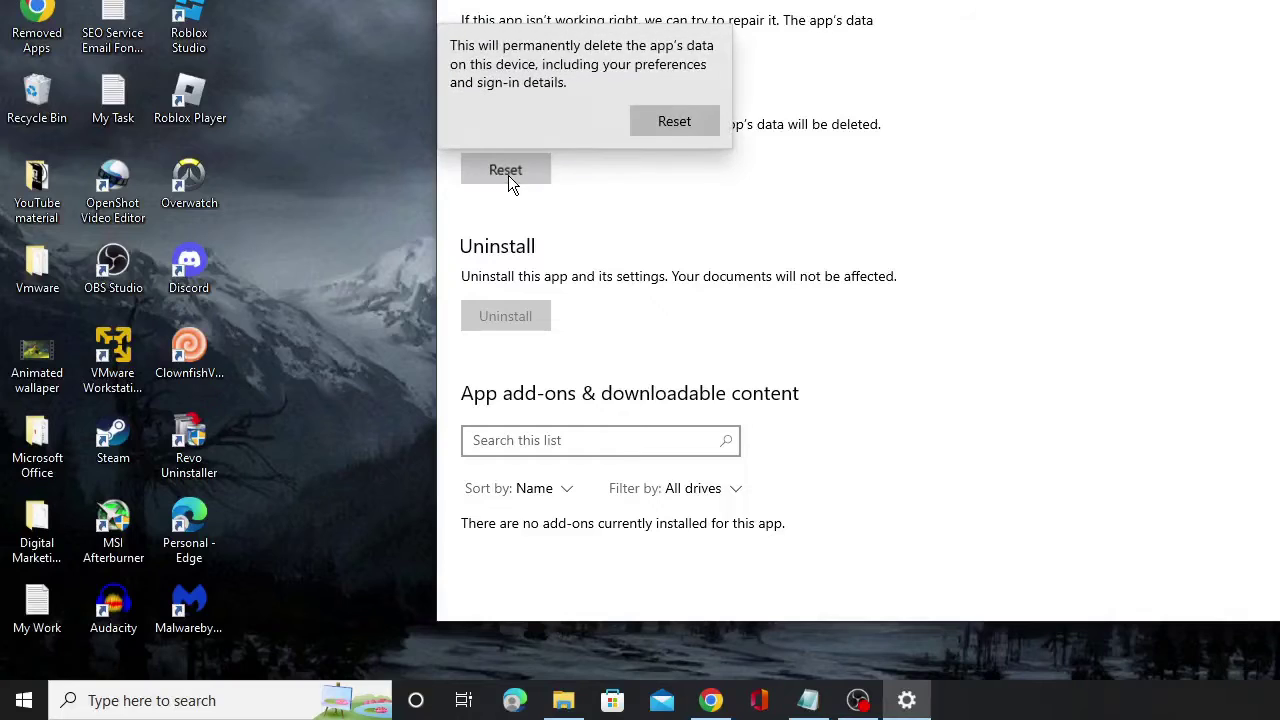
click(687, 132)
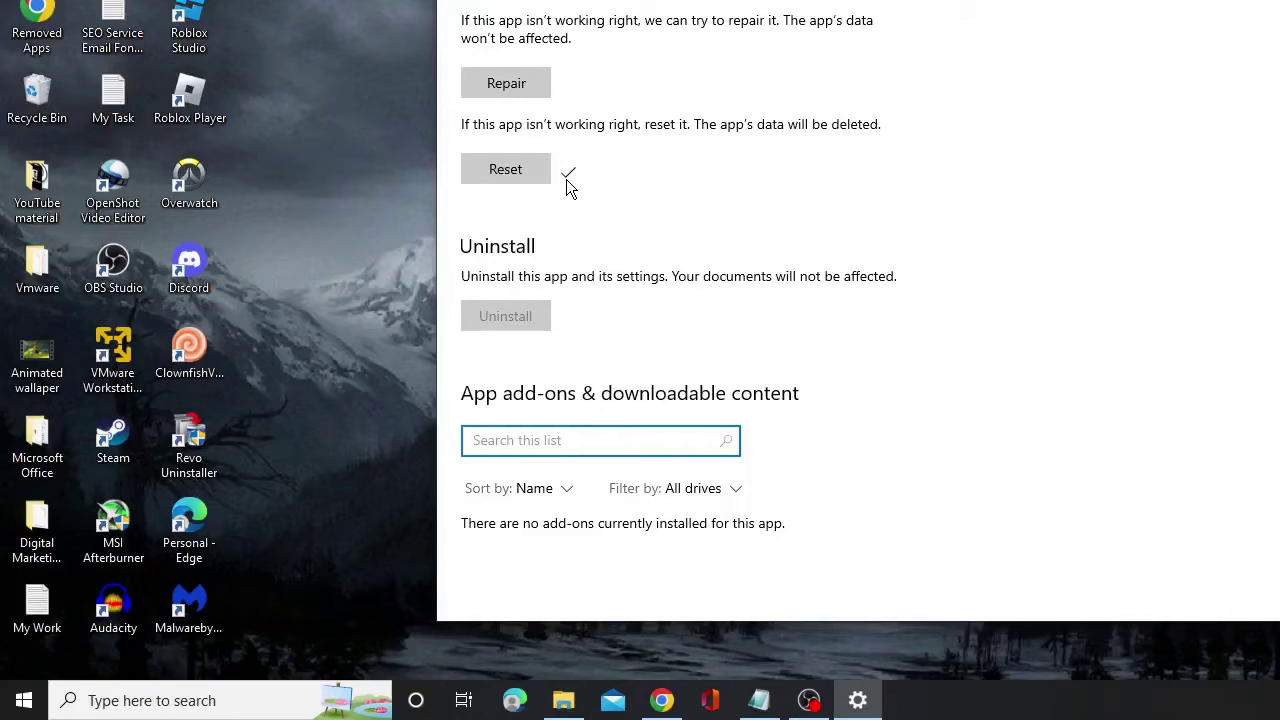
- Close Settings, search 'xbo', and reset the Xbox Game Bar app, confirming the data deletion
key(alt+F4)
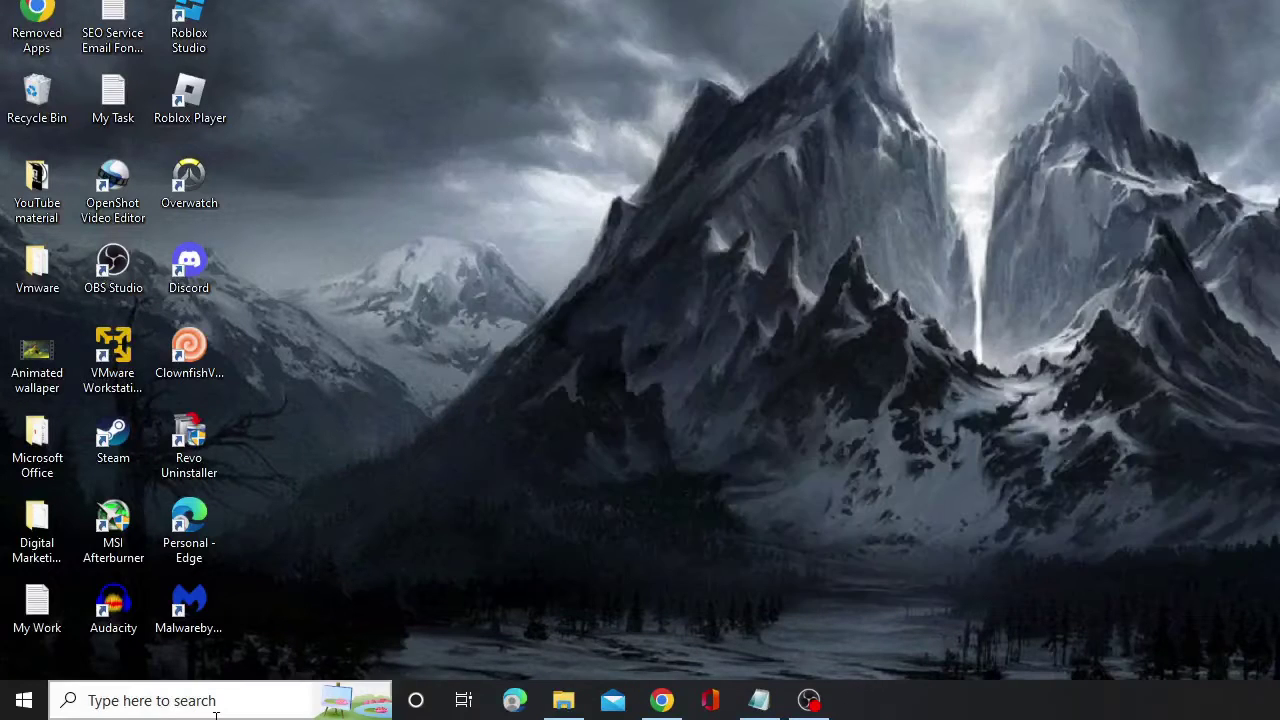
click(221, 700)
text(xbo)
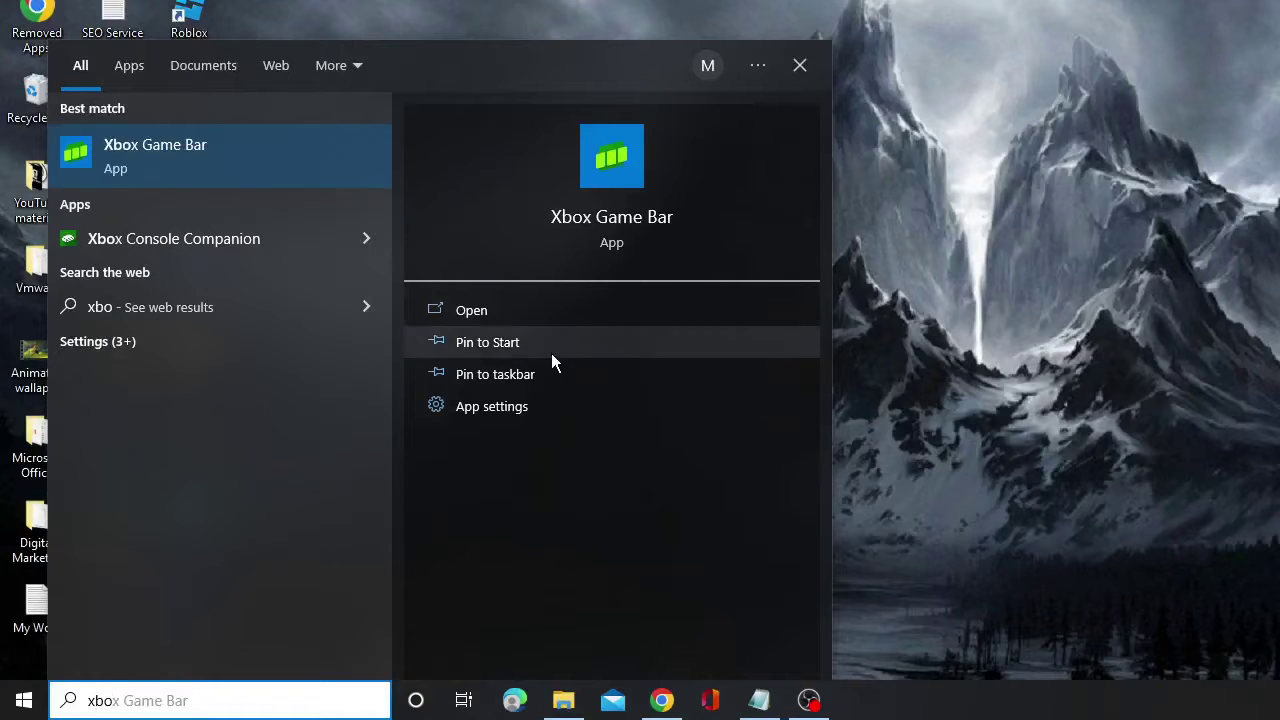
click(523, 408)
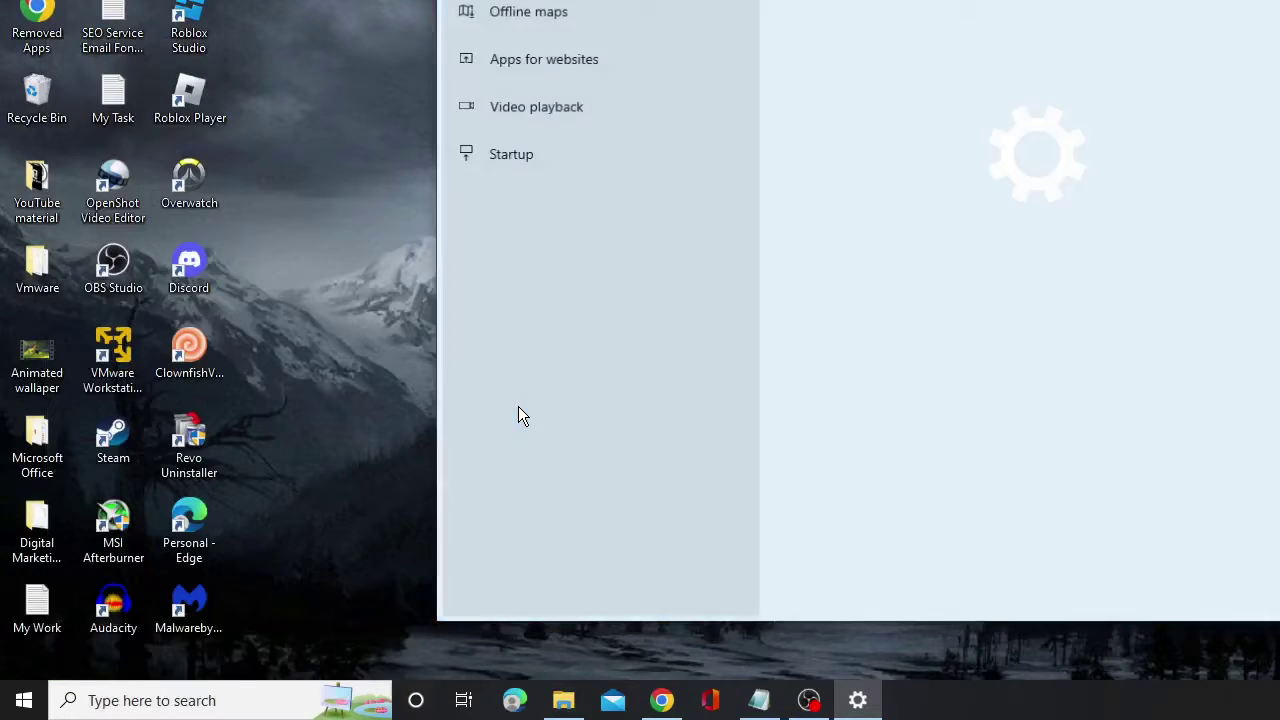
scroll(752, 276, down, 5)
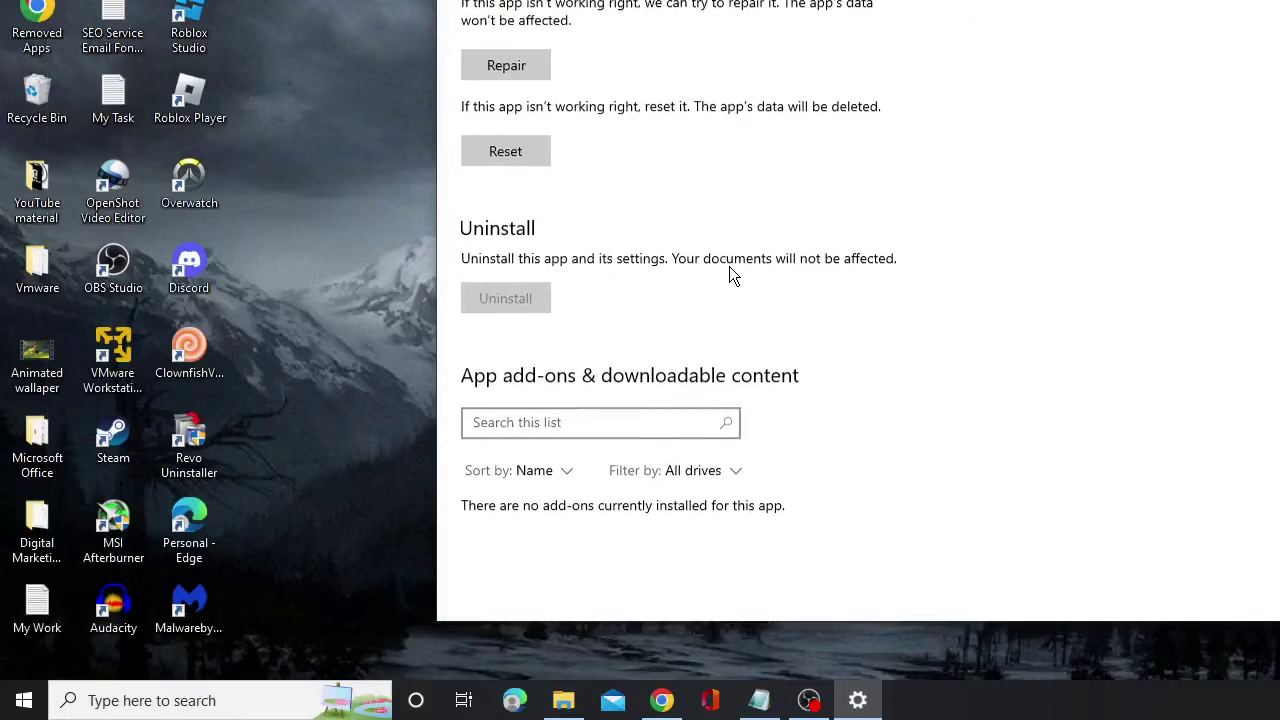
click(505, 151)
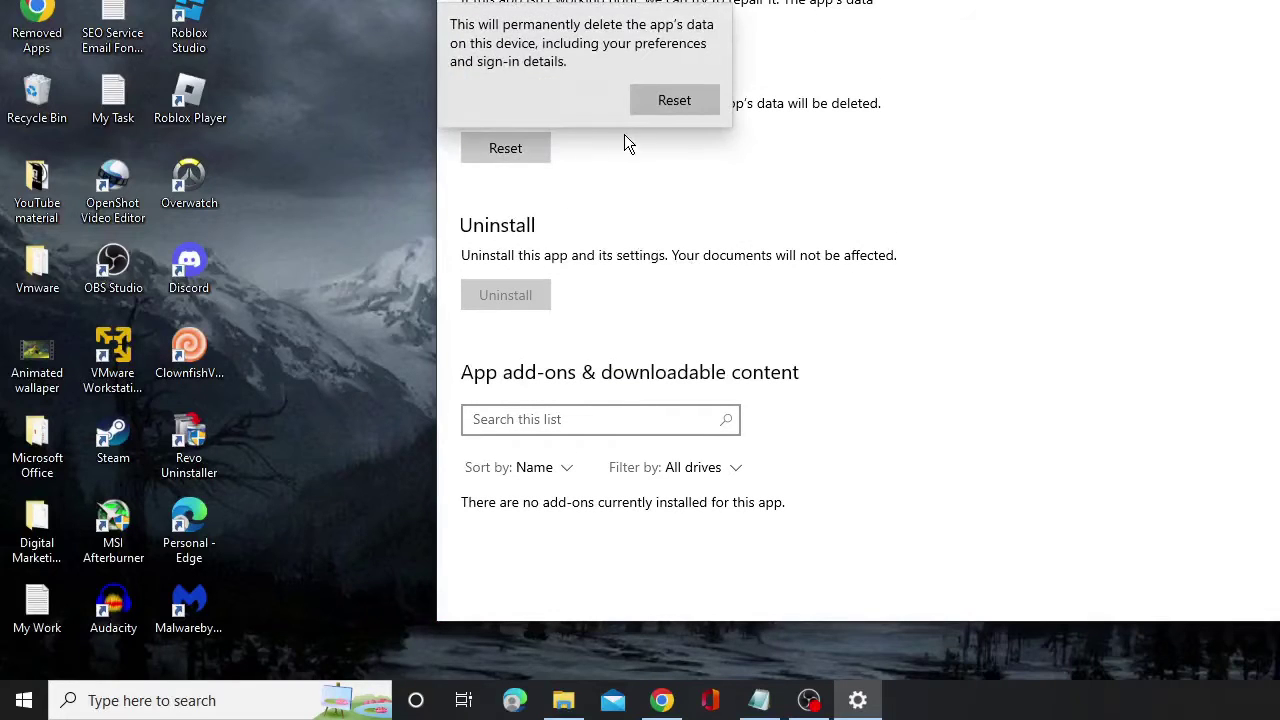
click(679, 111)
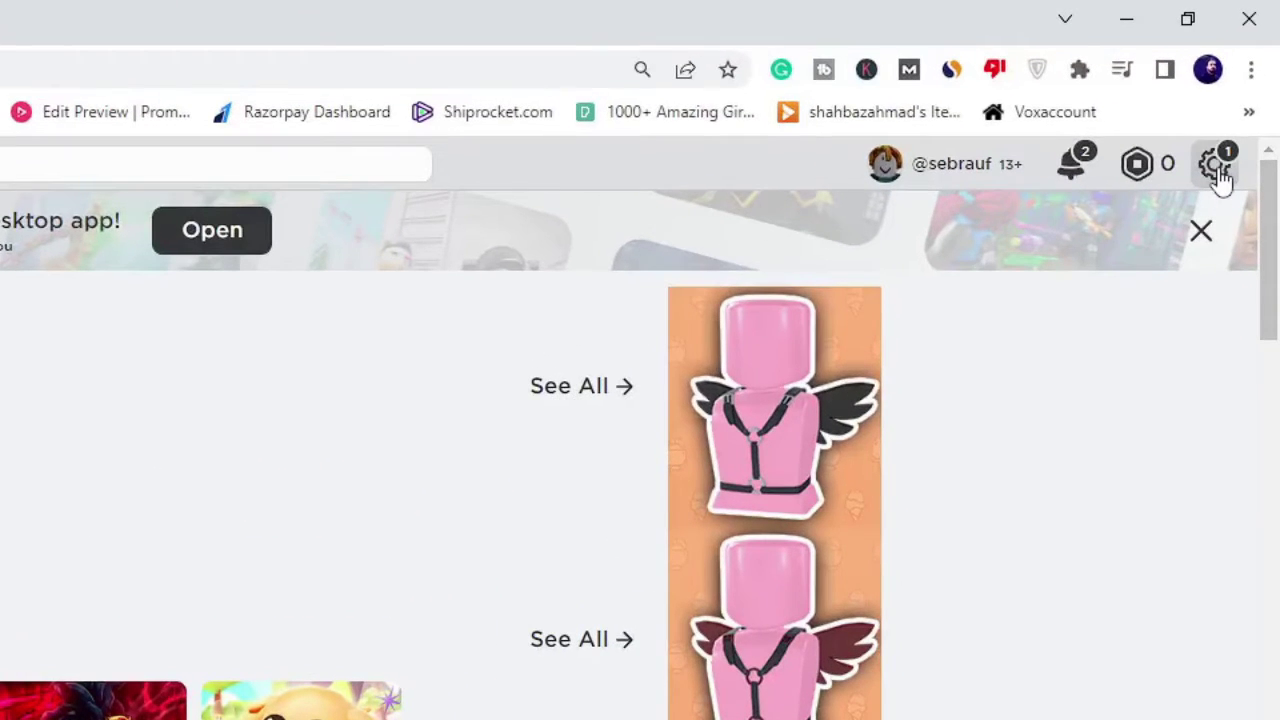
- Open the Privacy section of the Roblox account settings
click(1216, 166)
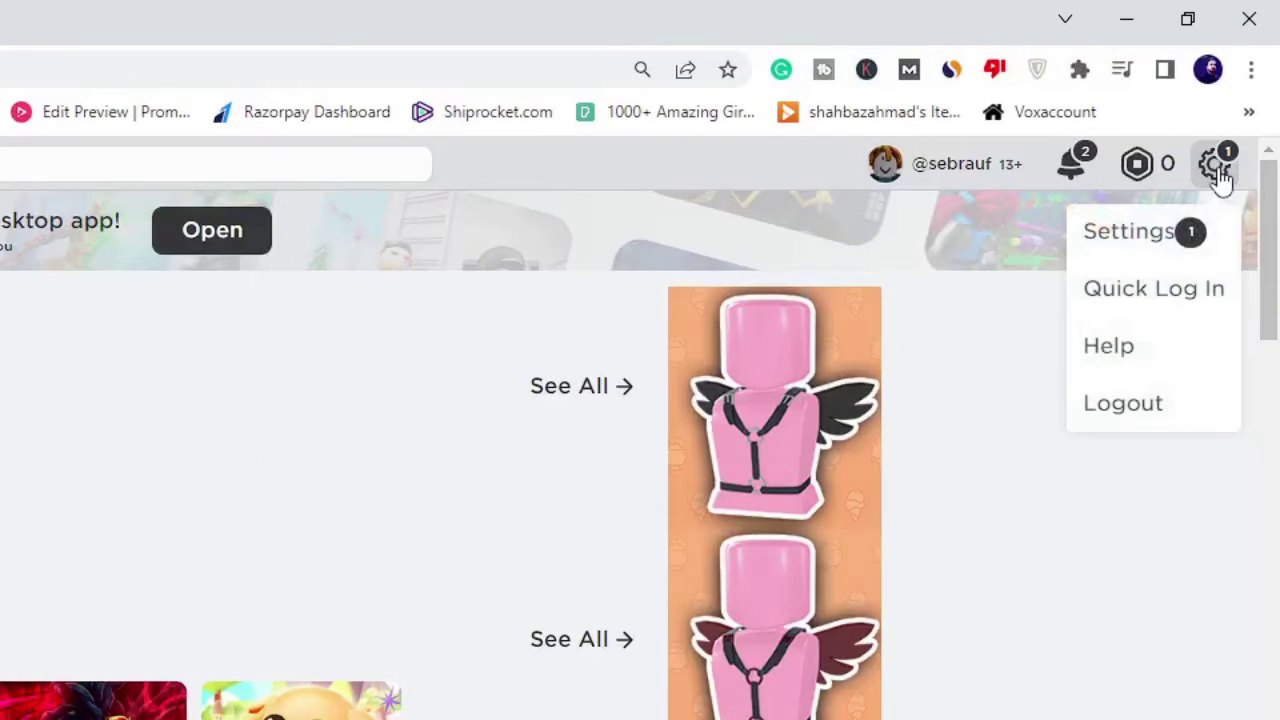
click(1118, 236)
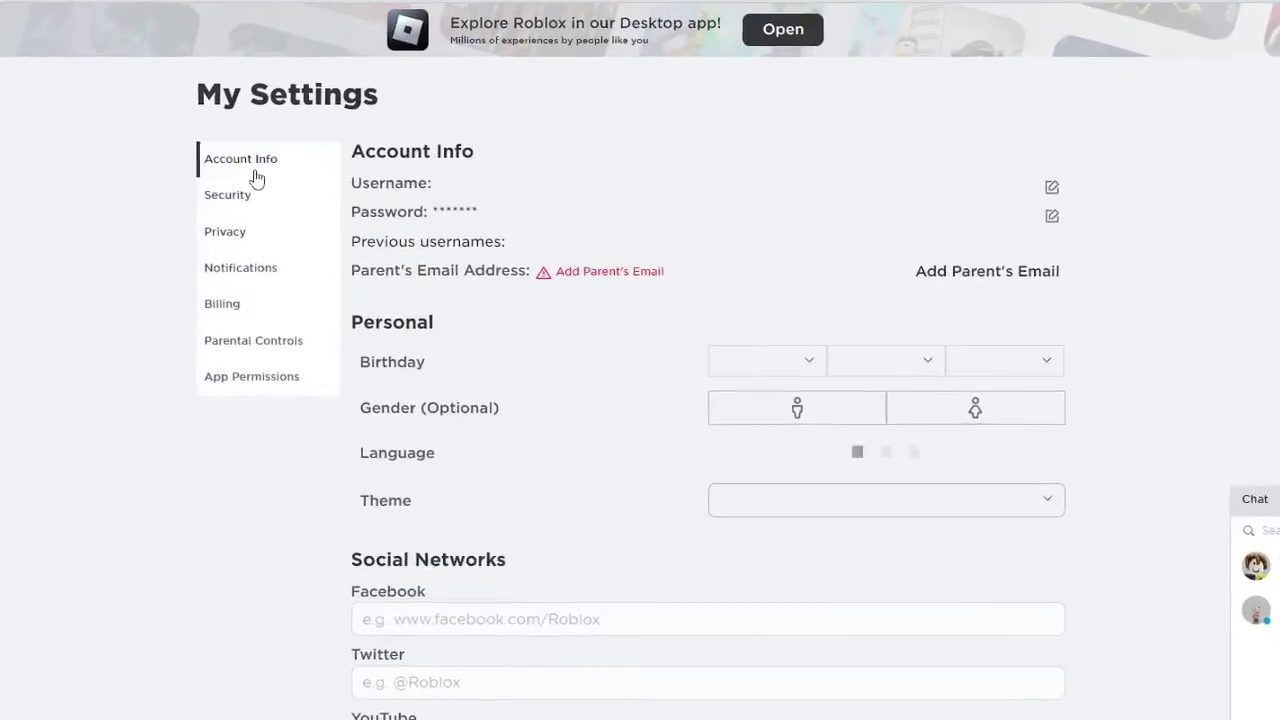
click(243, 240)
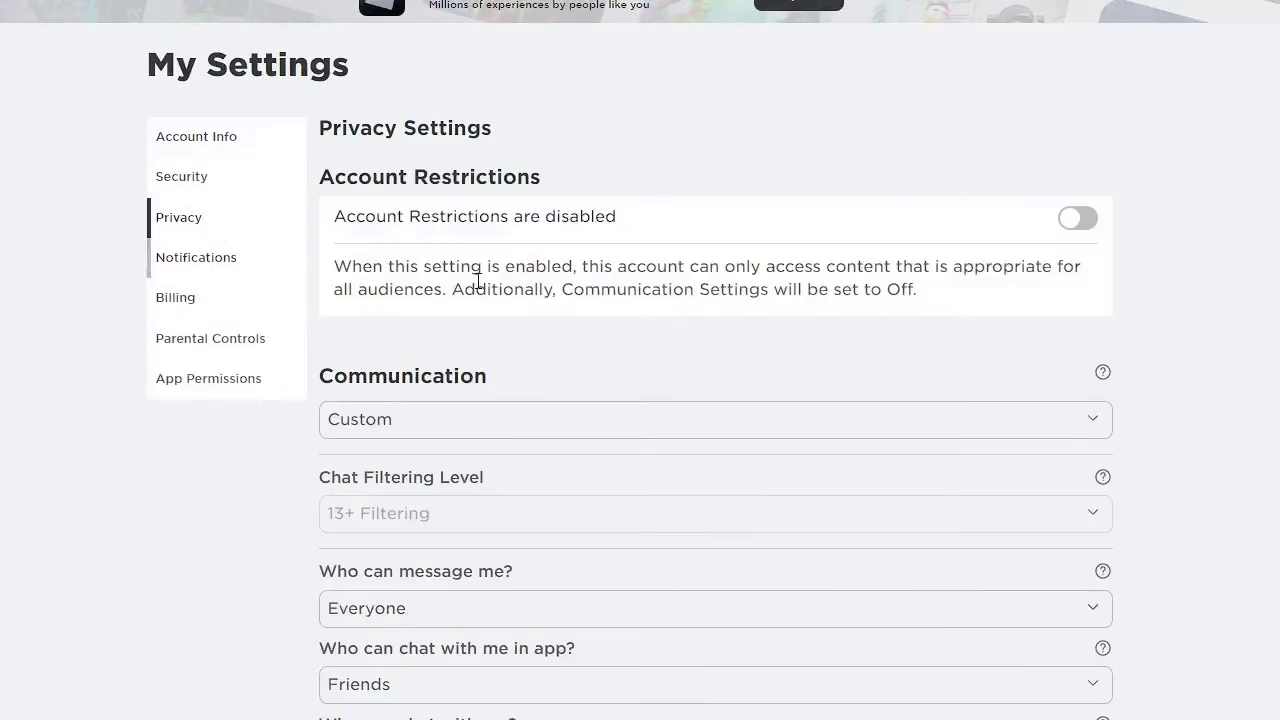
scroll(824, 353, down, 7)
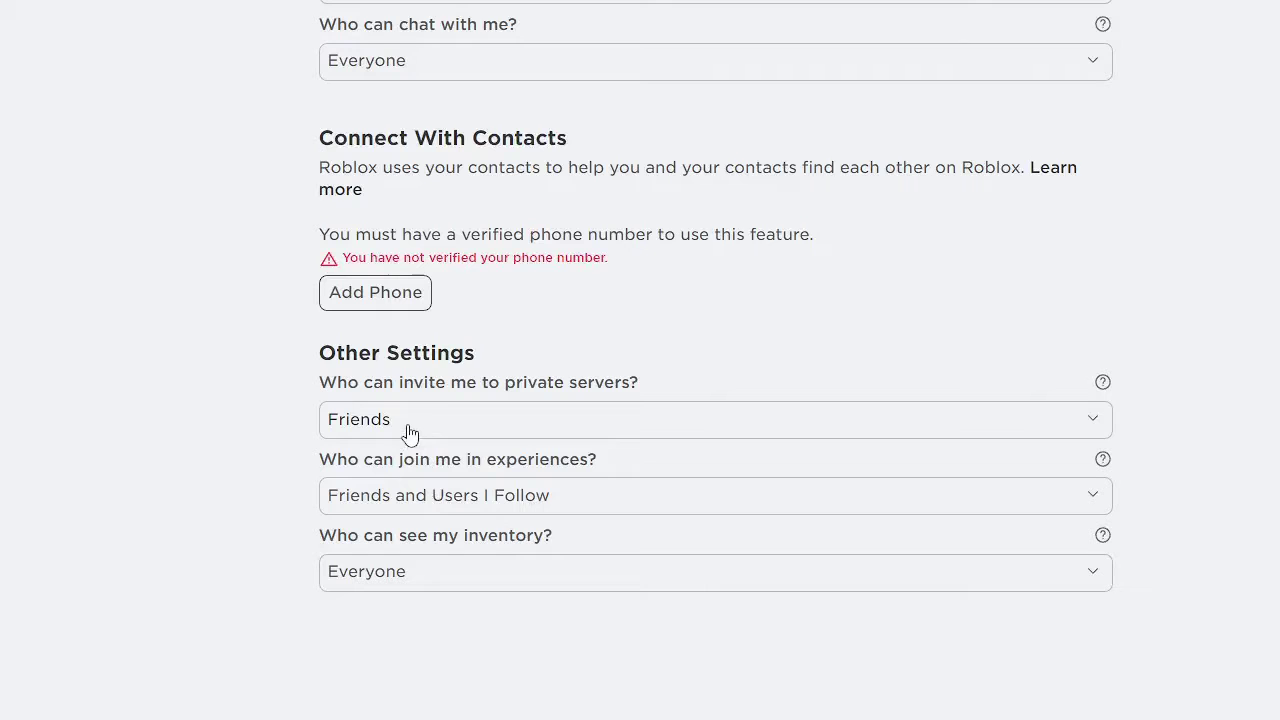
- Set 'Who can invite me to private servers?' to Everyone
click(524, 427)
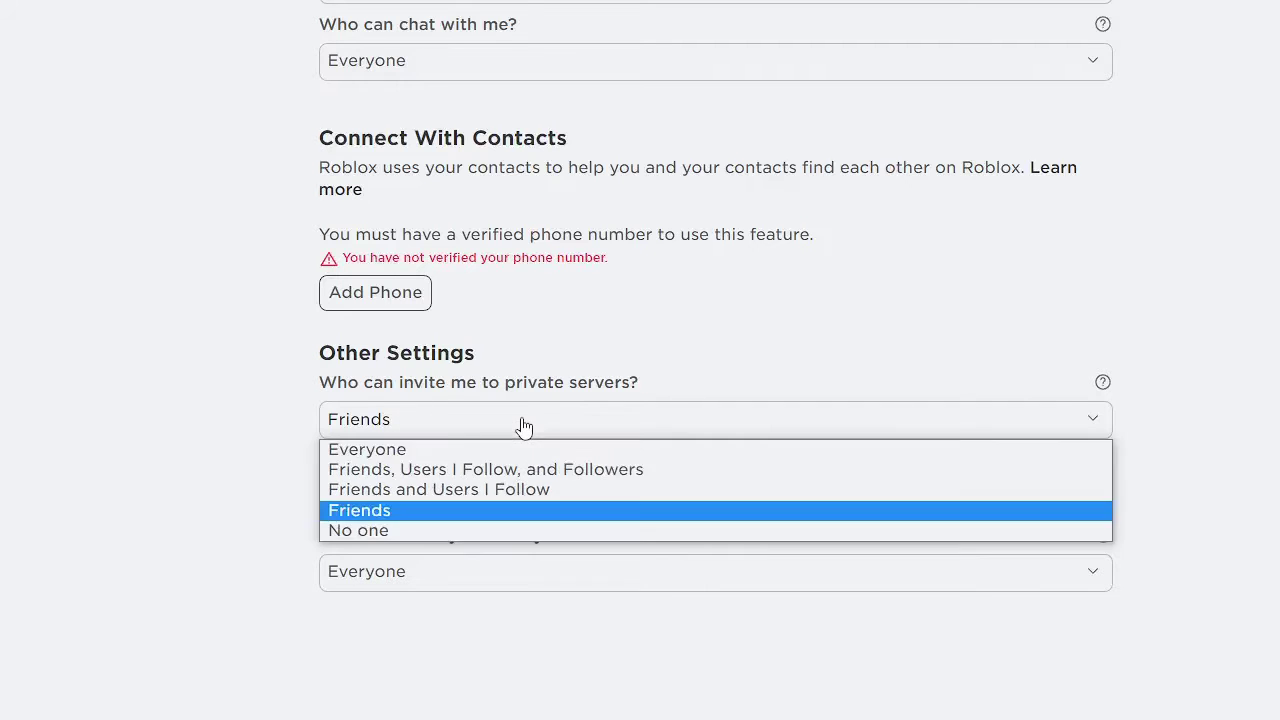
click(450, 452)
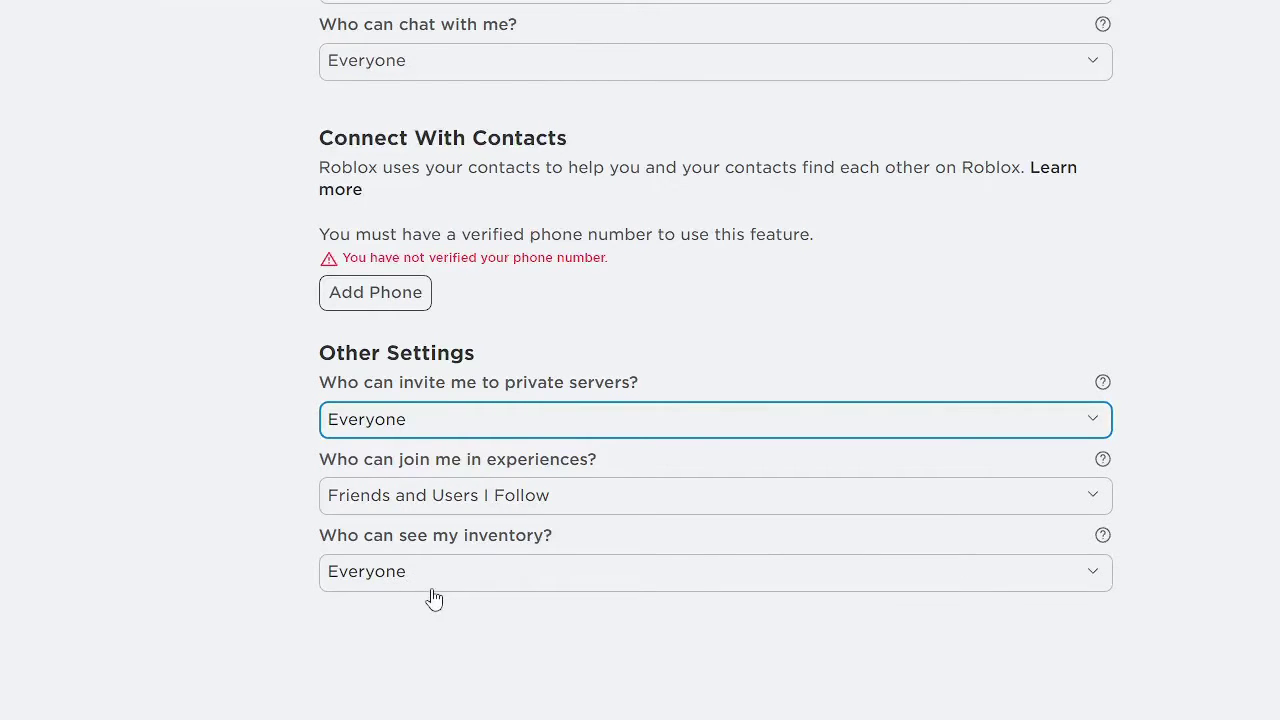
scroll(425, 598, up, 3)
scroll(460, 450, up, 4)
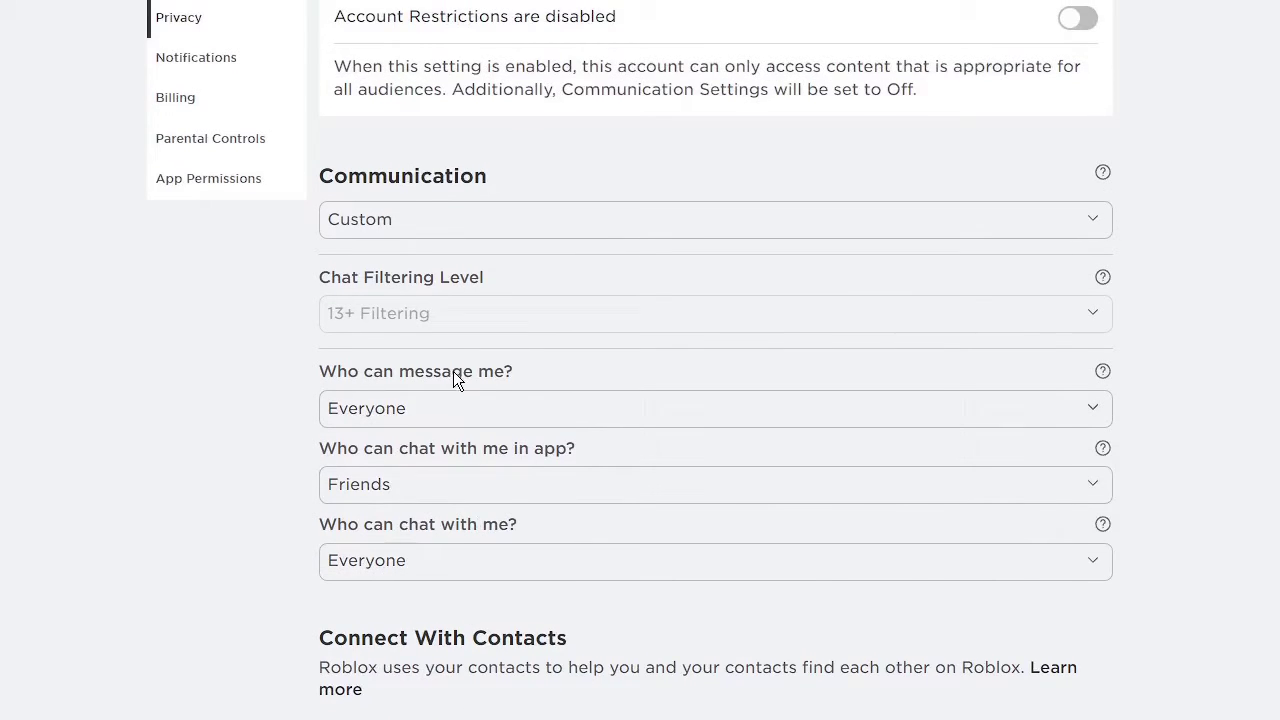
scroll(425, 420, down, 1)
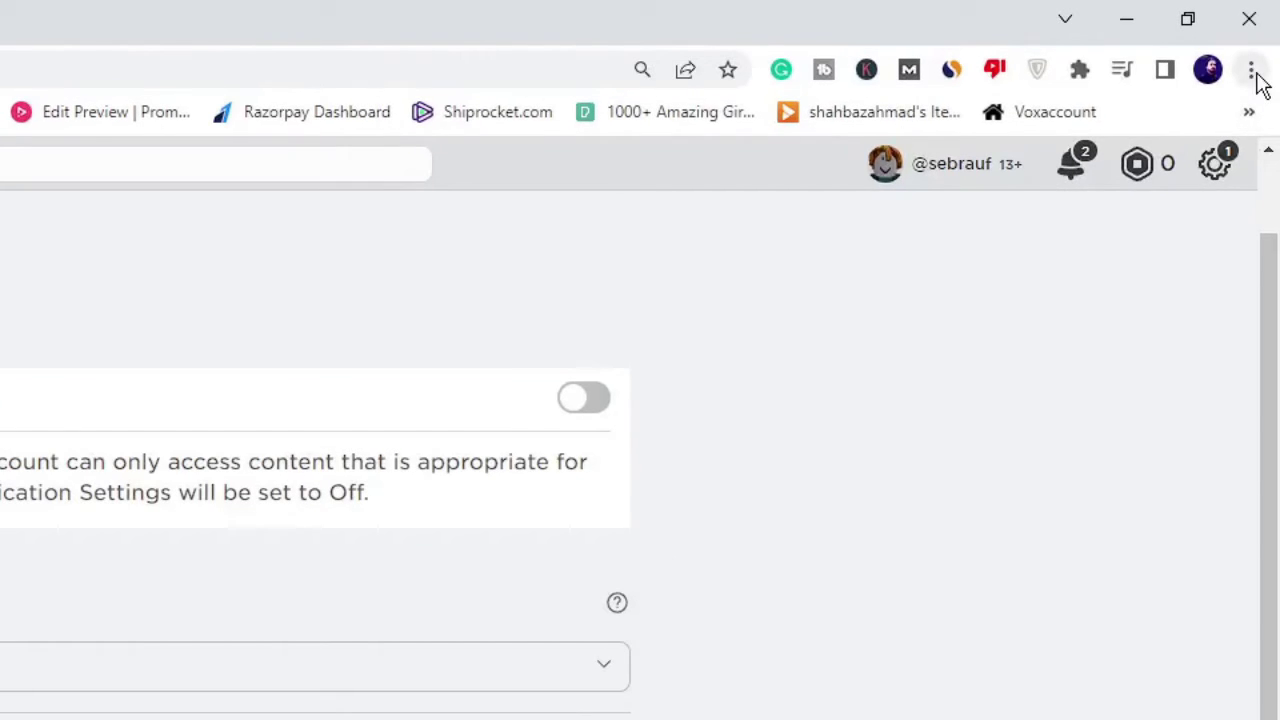
- Check Chrome's Security settings, leaving Safe Browsing on Standard protection, then minimise Chrome
click(1254, 74)
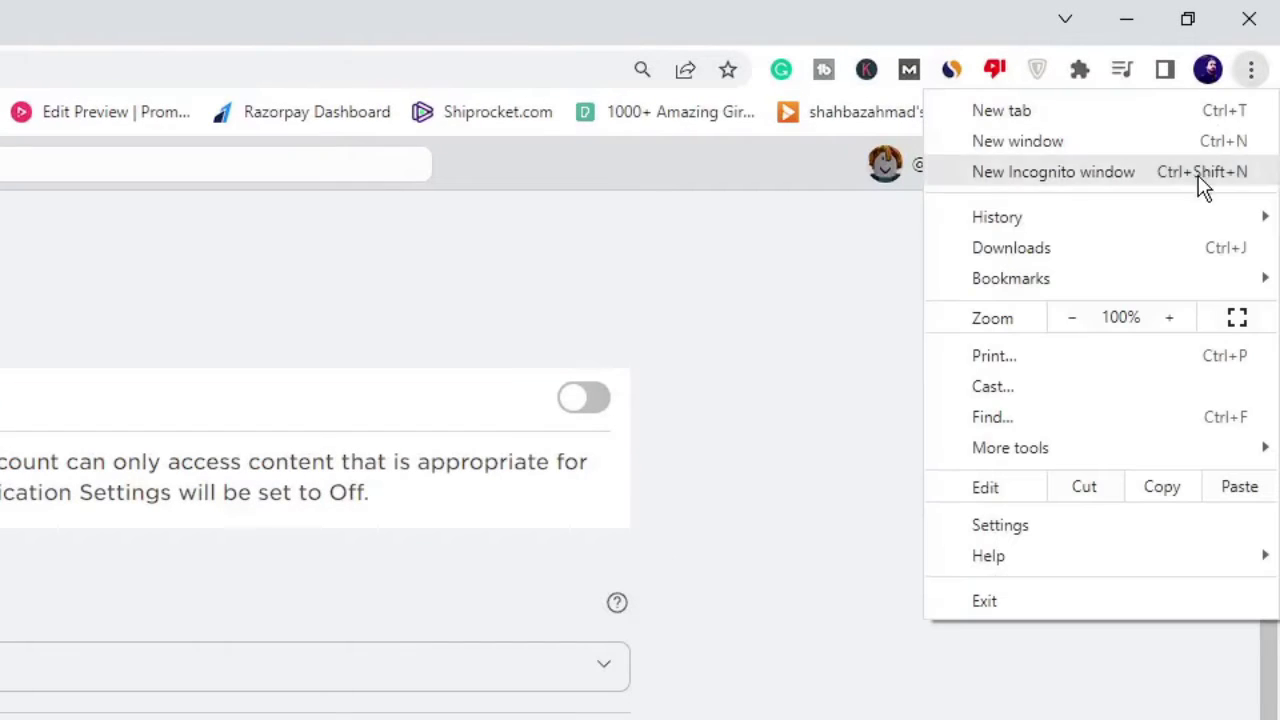
click(997, 525)
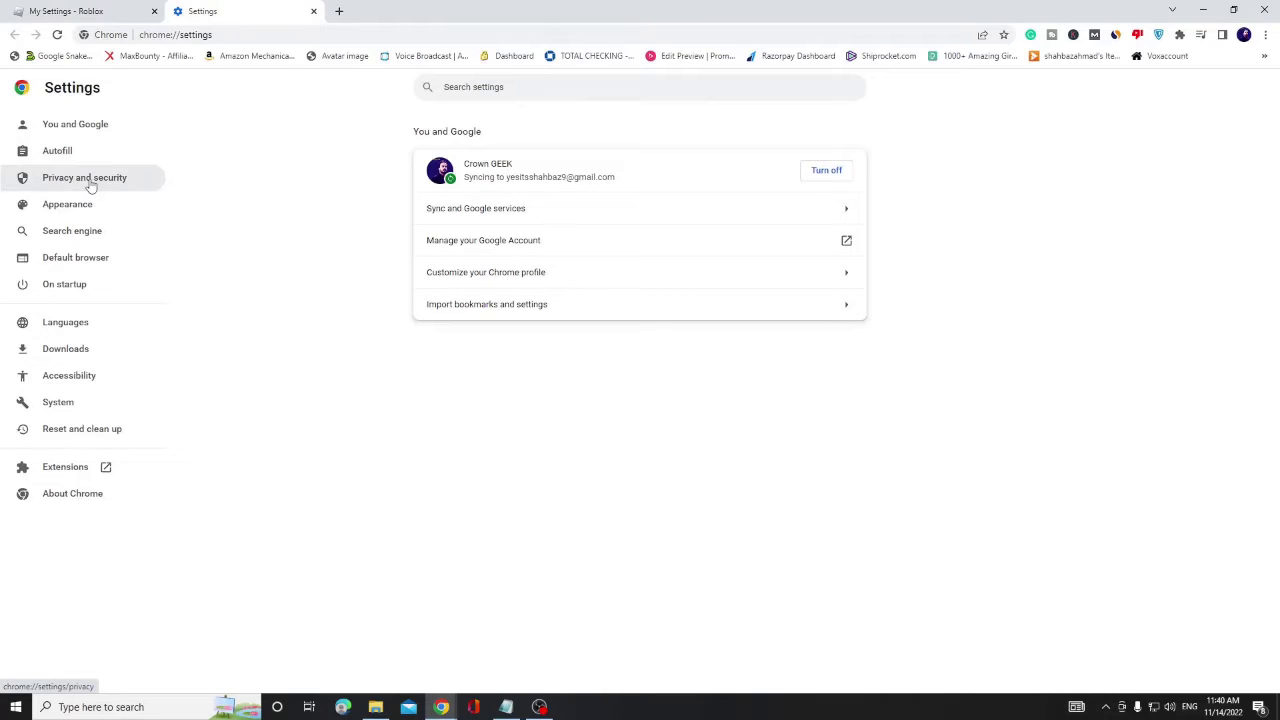
click(88, 181)
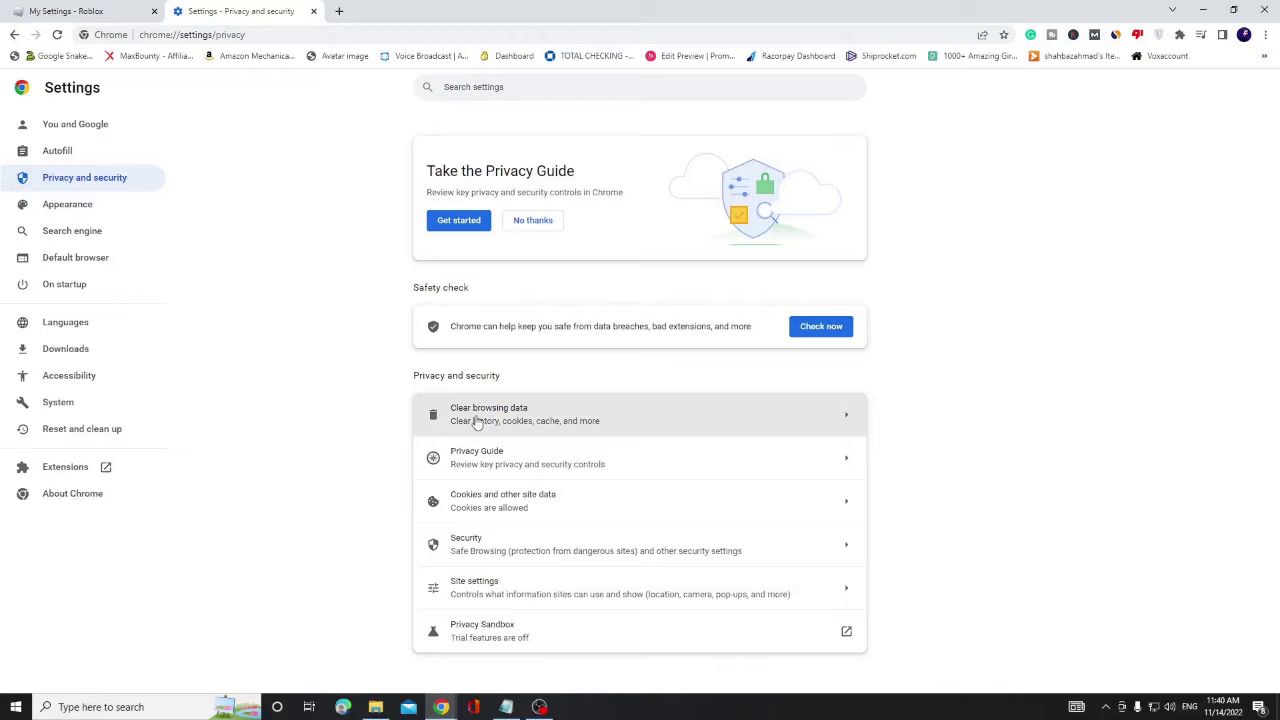
drag(476, 543, 480, 544)
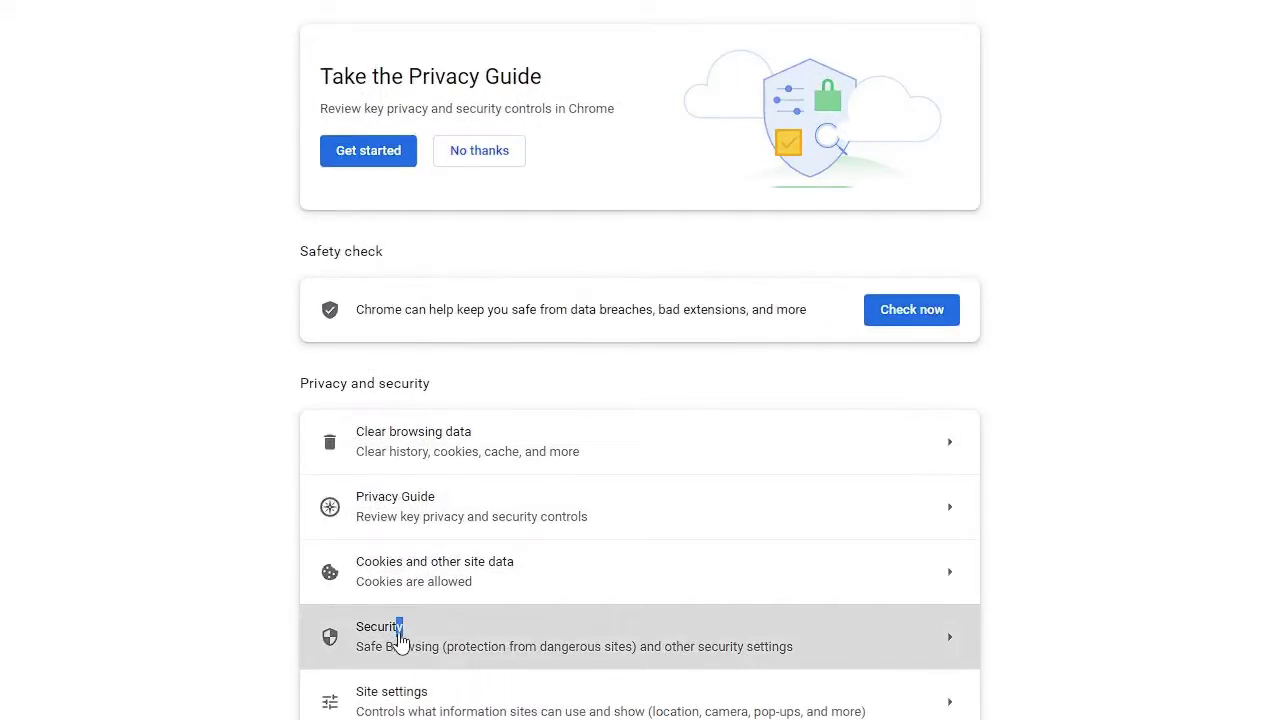
click(400, 640)
scroll(410, 600, down, 3)
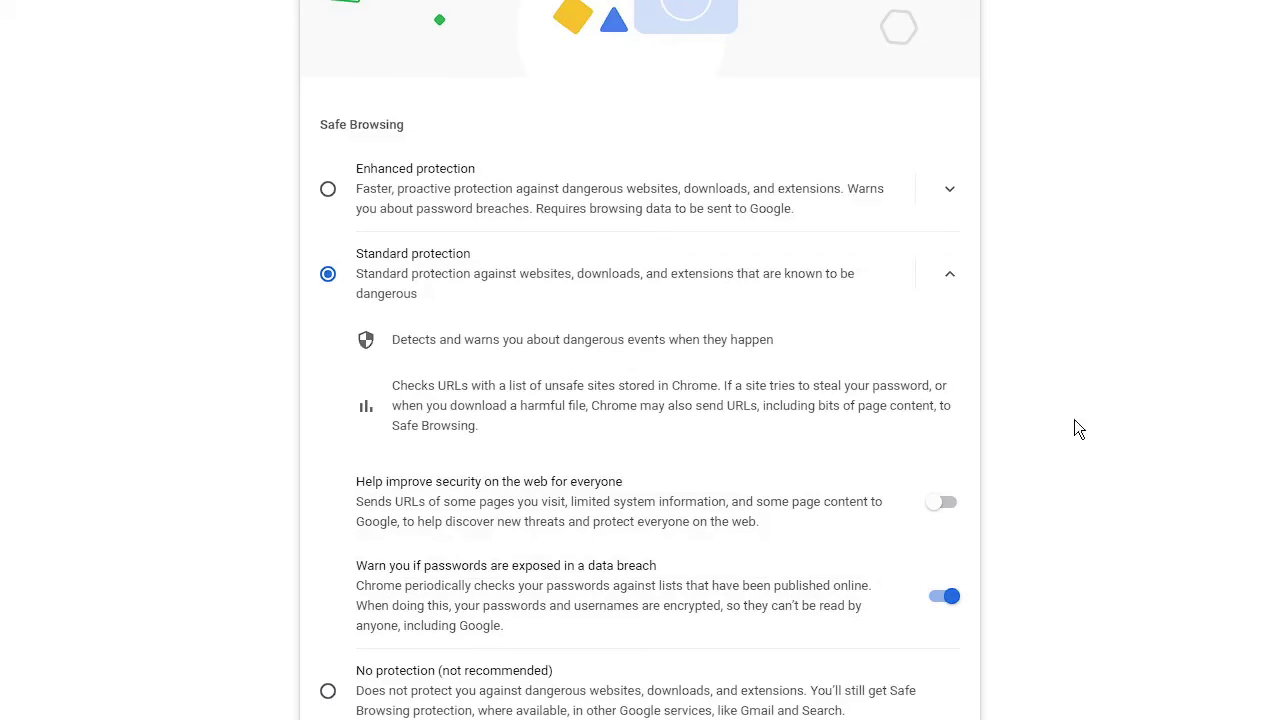
click(1202, 12)
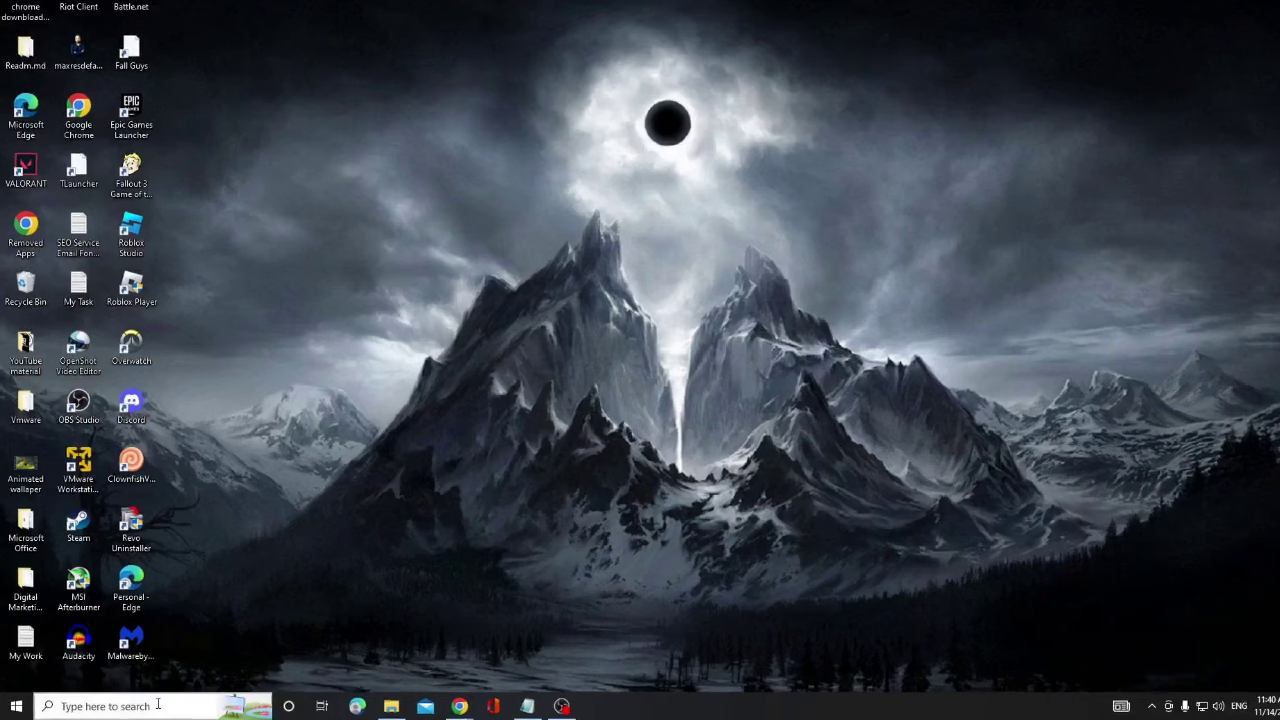
- Search 'defe' and open the Windows Defender Firewall control panel
click(150, 706)
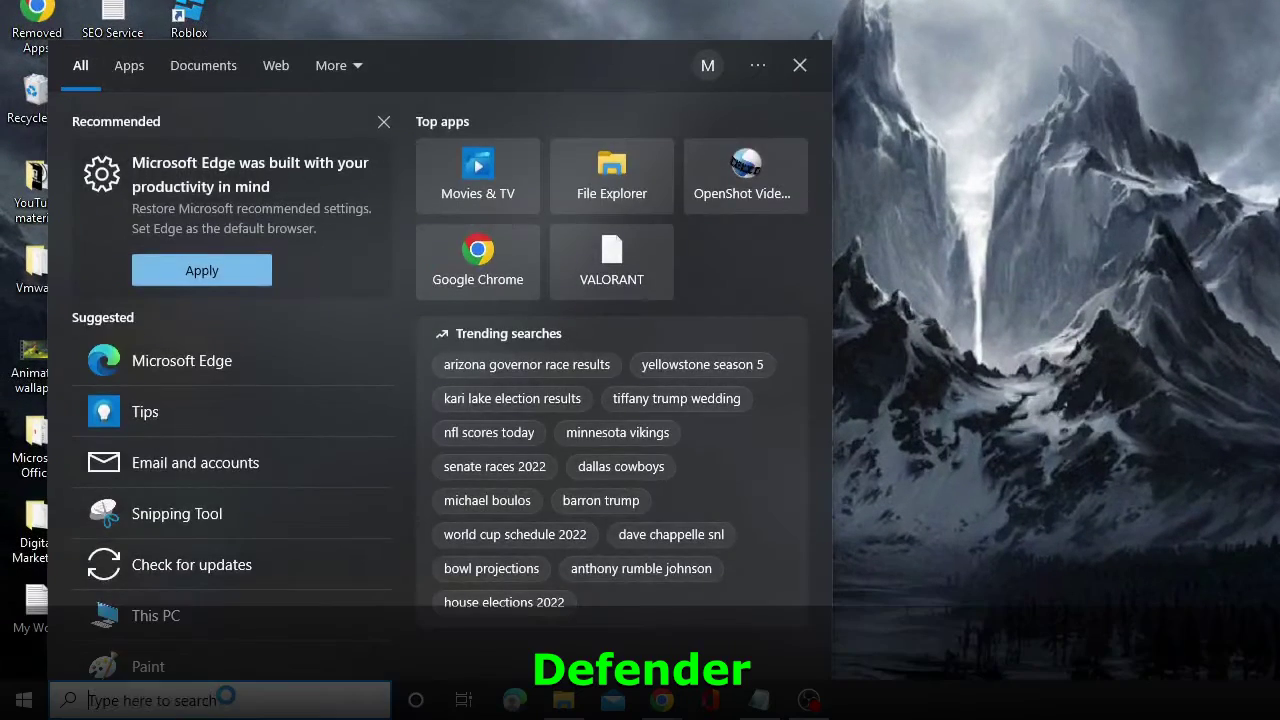
text(defe)
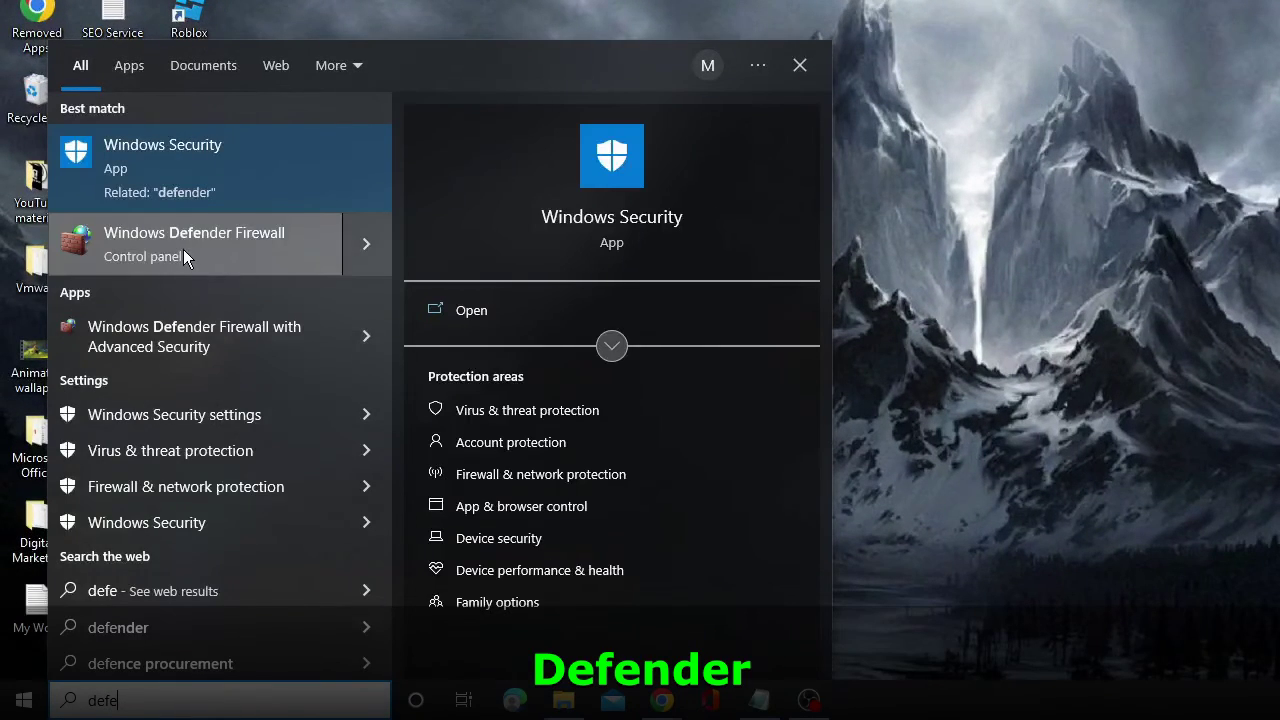
click(283, 259)
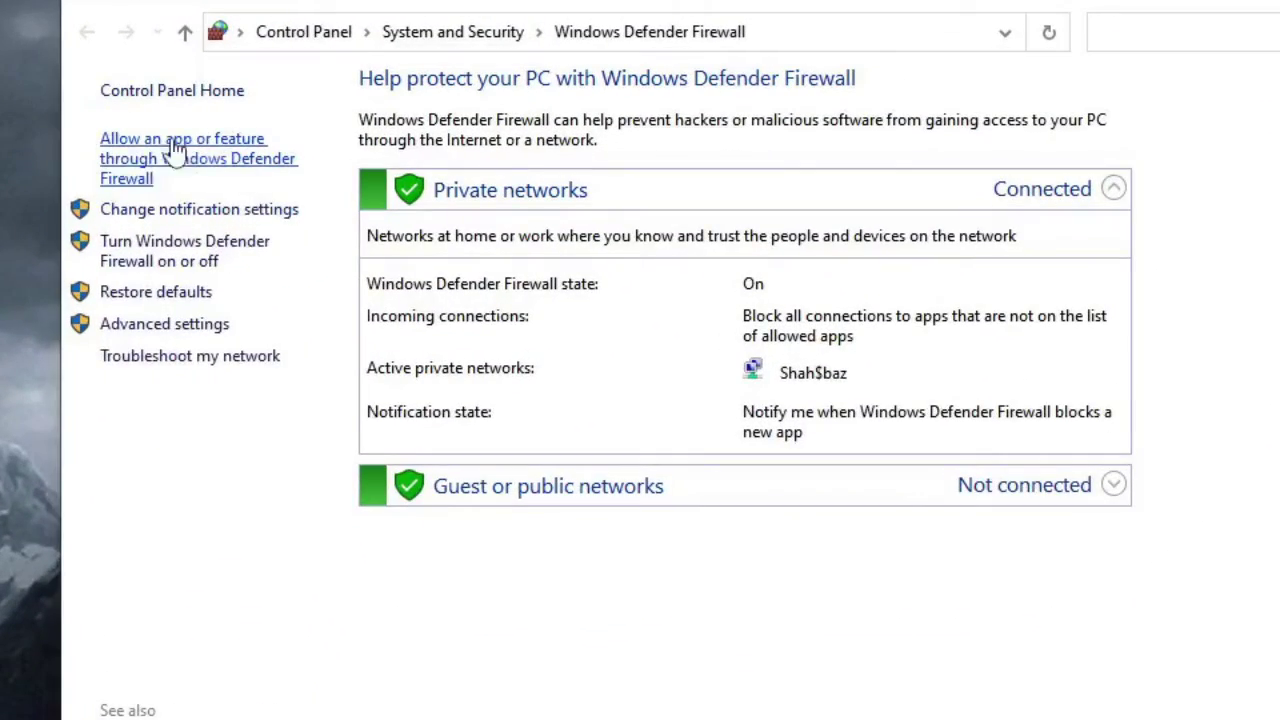
- Unlock the allowed-apps list and allow Google Chrome on public networks
click(240, 160)
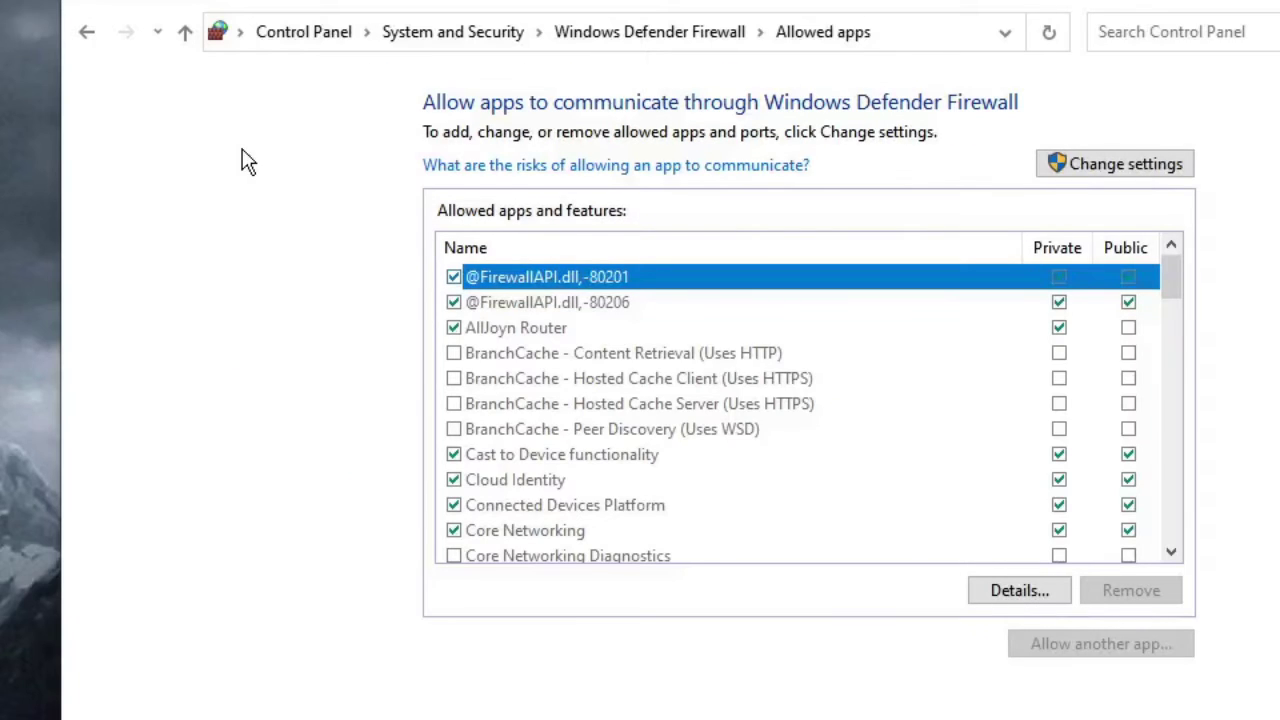
click(1124, 172)
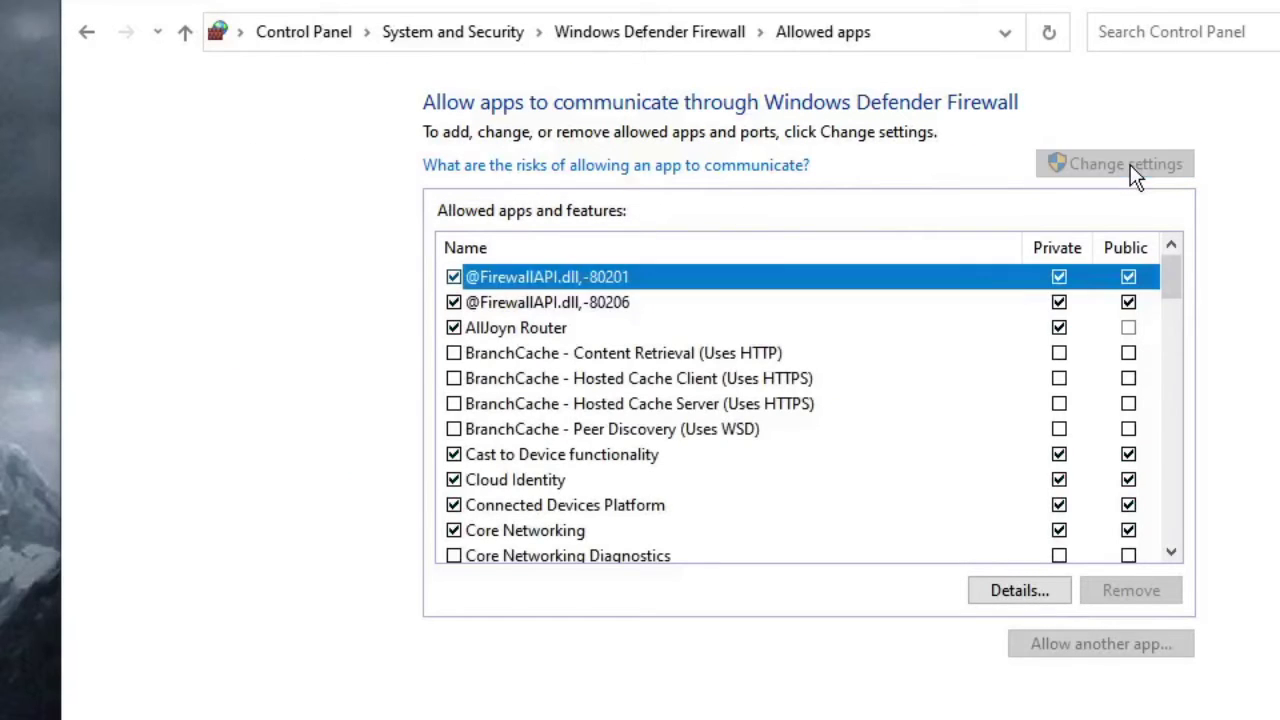
click(637, 327)
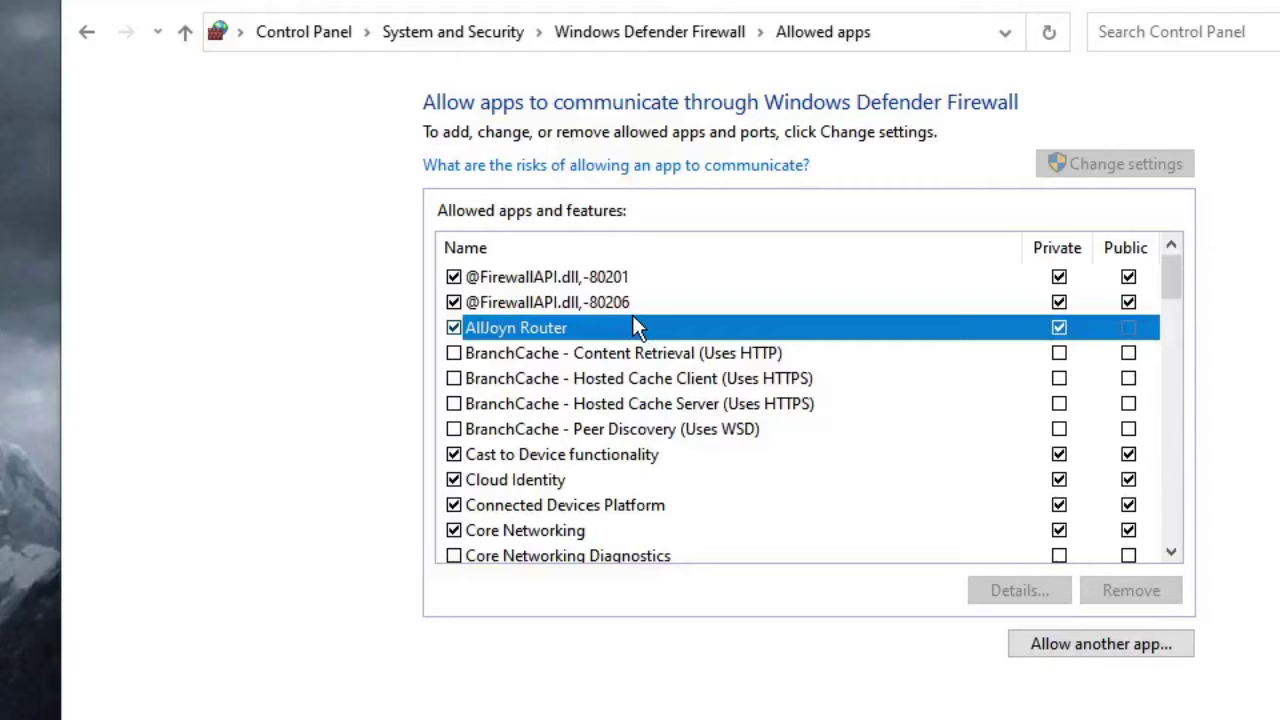
key(g)
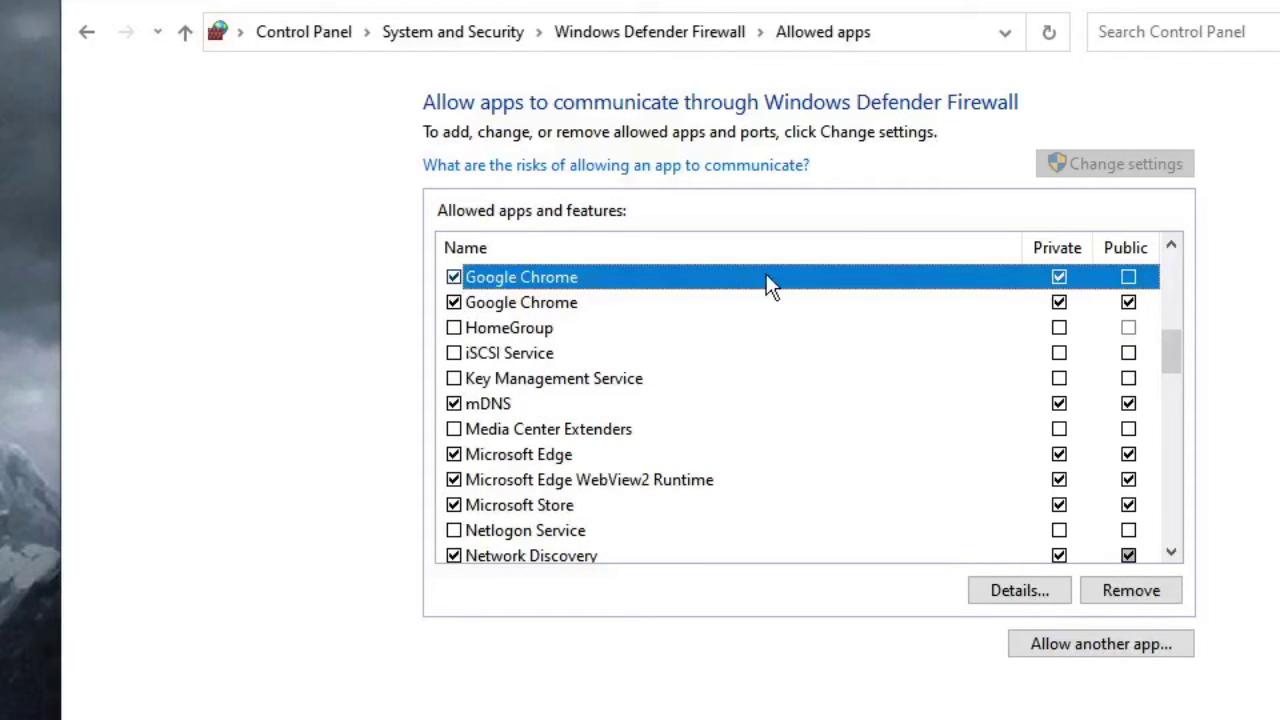
click(1128, 277)
- Confirm the Roblox entries are allowed, save the list with OK, and close the firewall window
key(r)
key(i)
key(r)
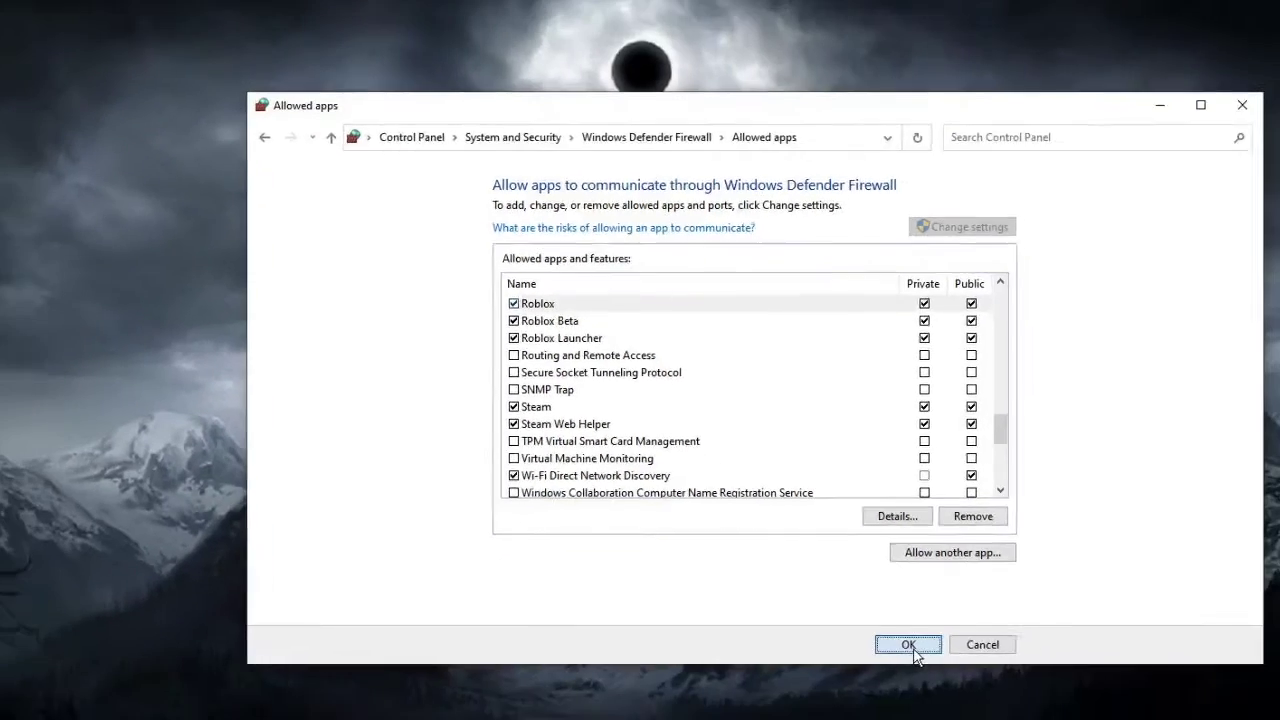
click(903, 643)
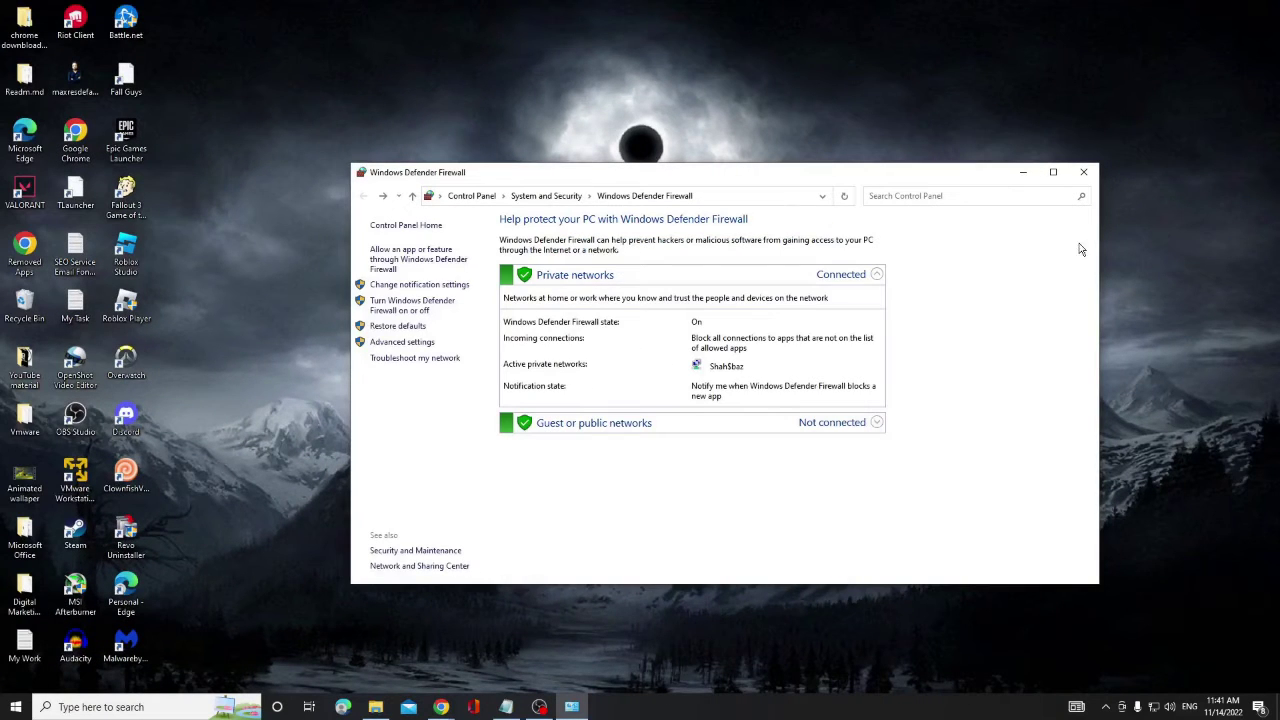
click(1074, 172)
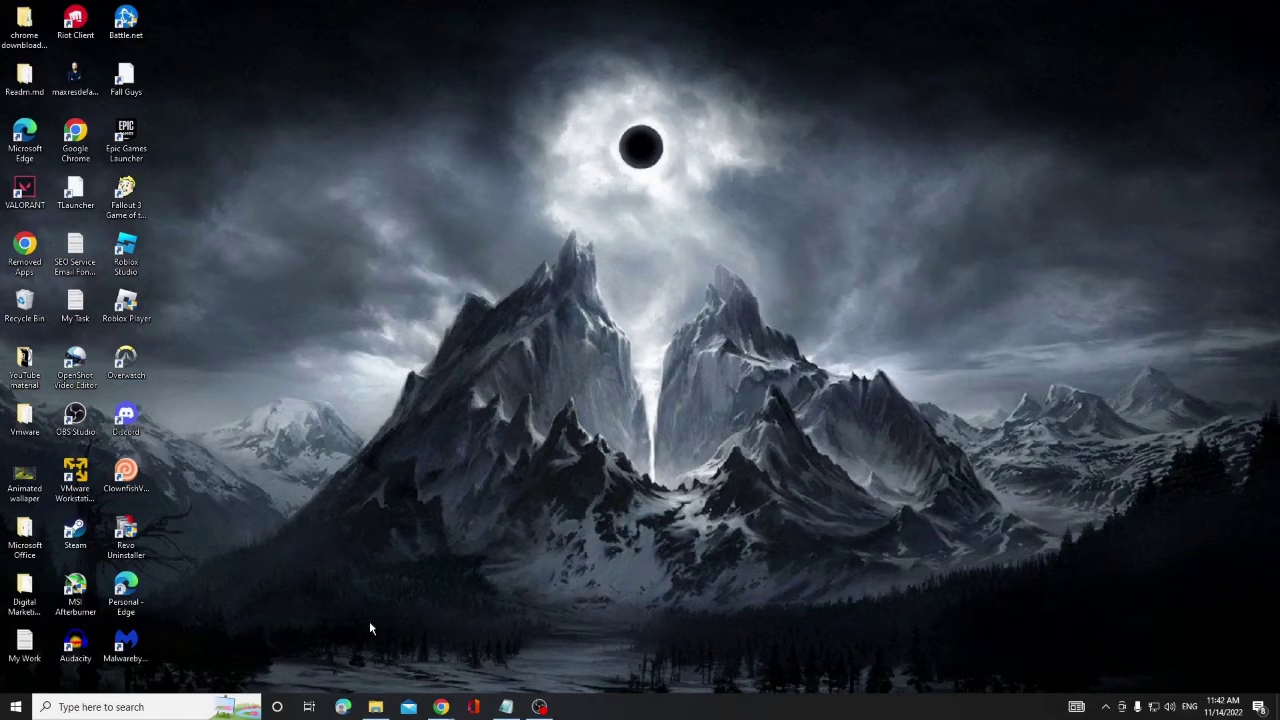
- Restore Chrome and open Clear browsing data under Privacy and security
mouse_move(441, 707)
click(490, 677)
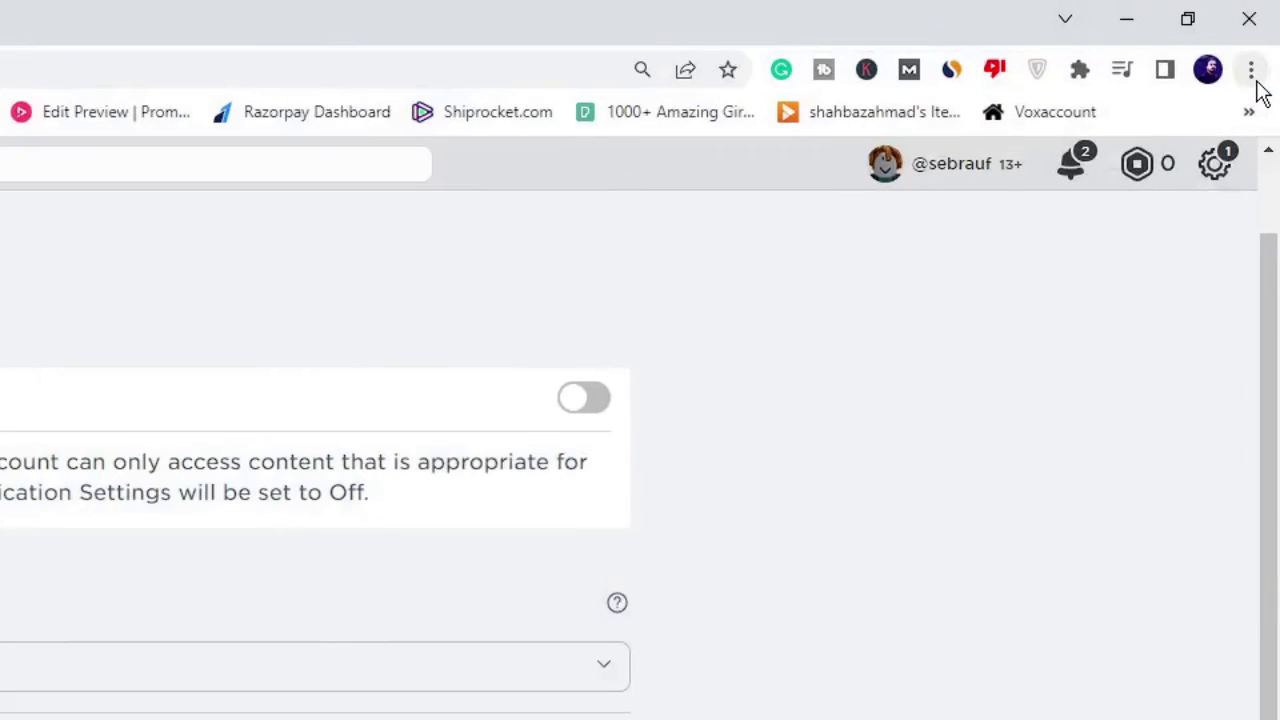
click(1254, 74)
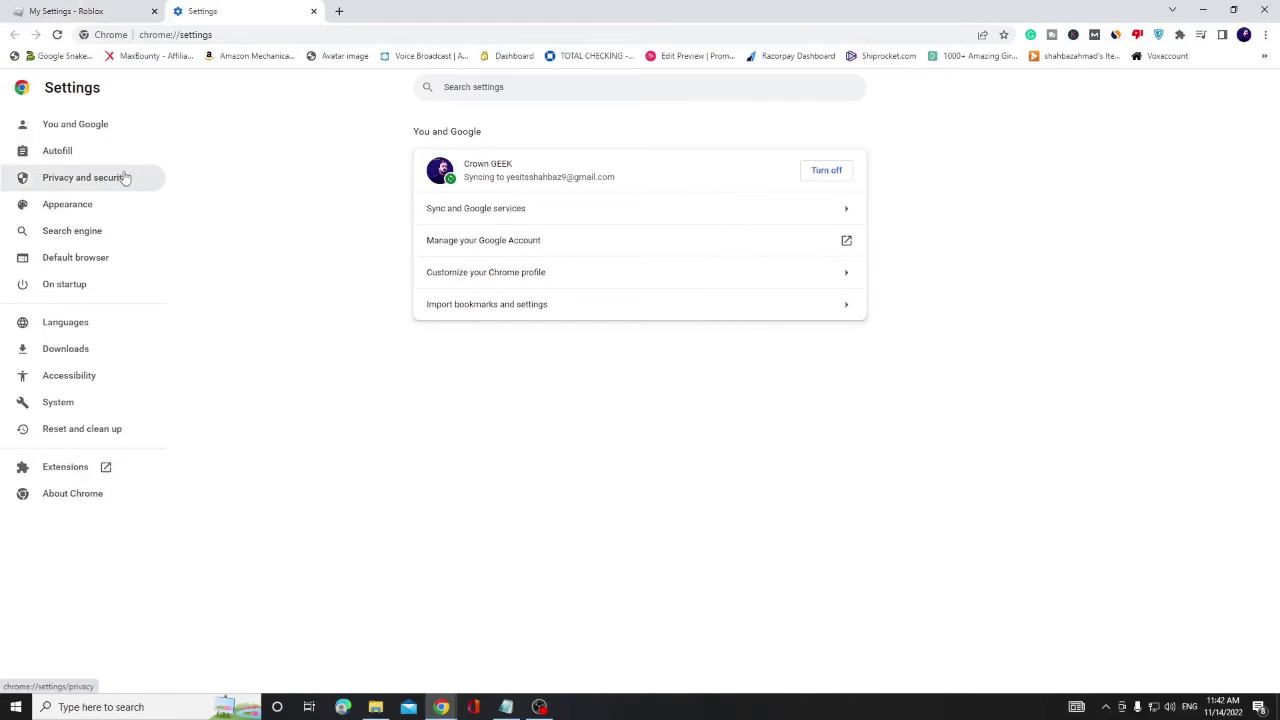
click(109, 185)
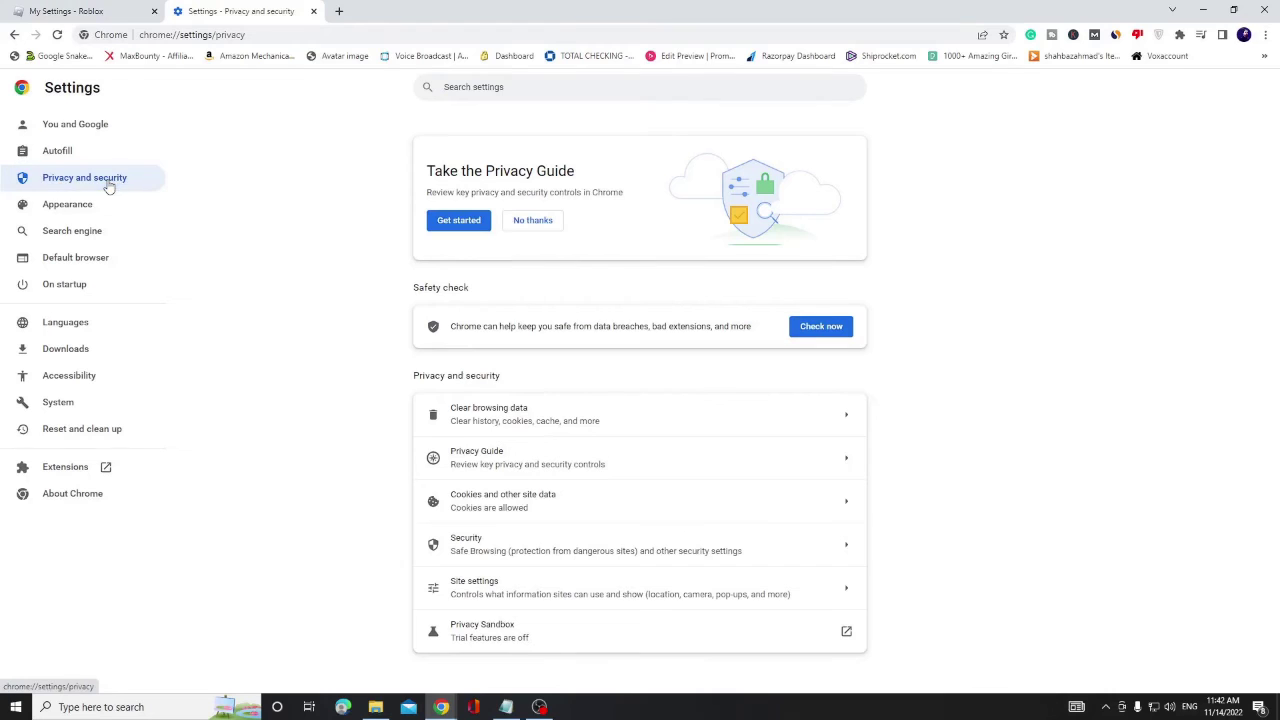
click(542, 432)
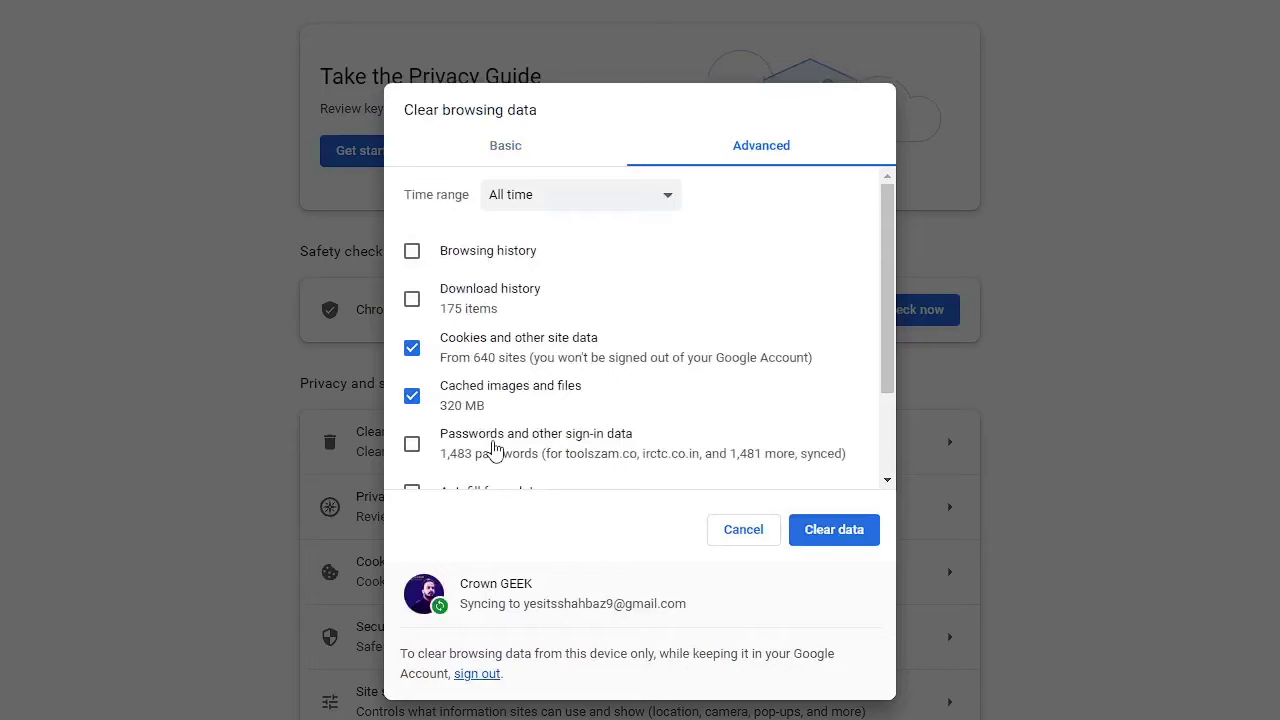
- Clear all-time cookies and cached images, with Site settings and Hosted app data unticked
click(520, 152)
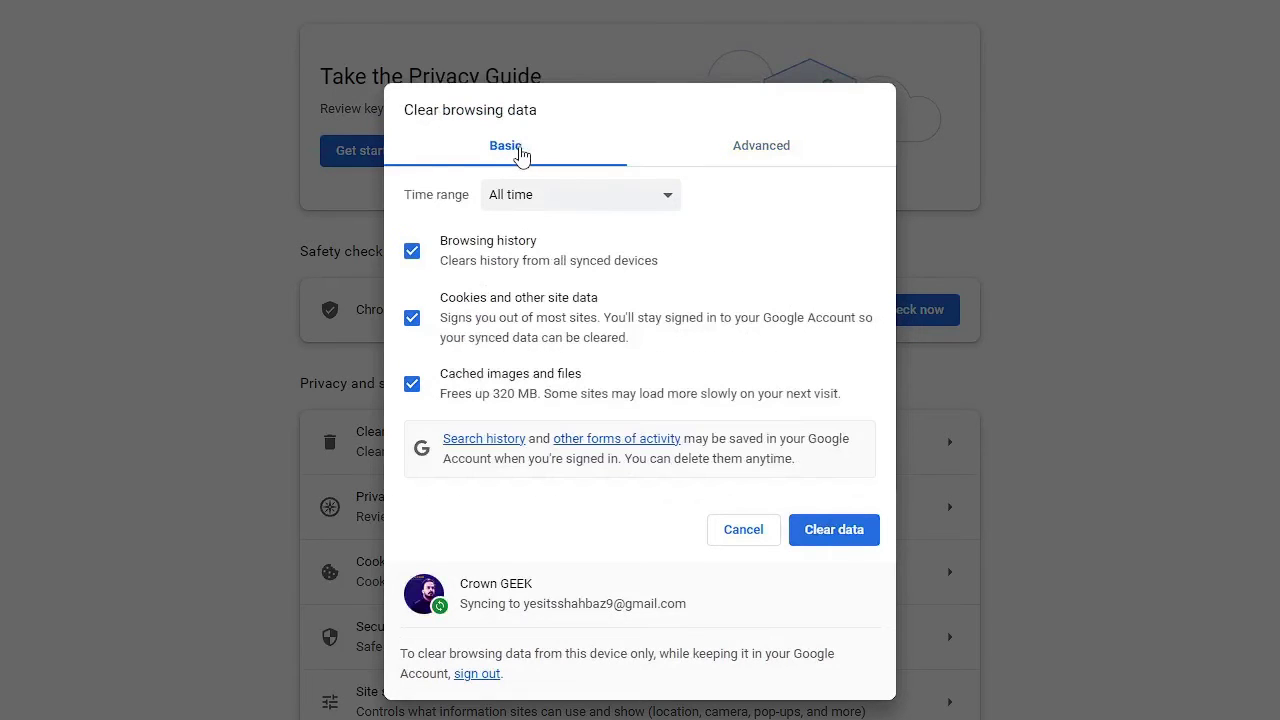
click(789, 160)
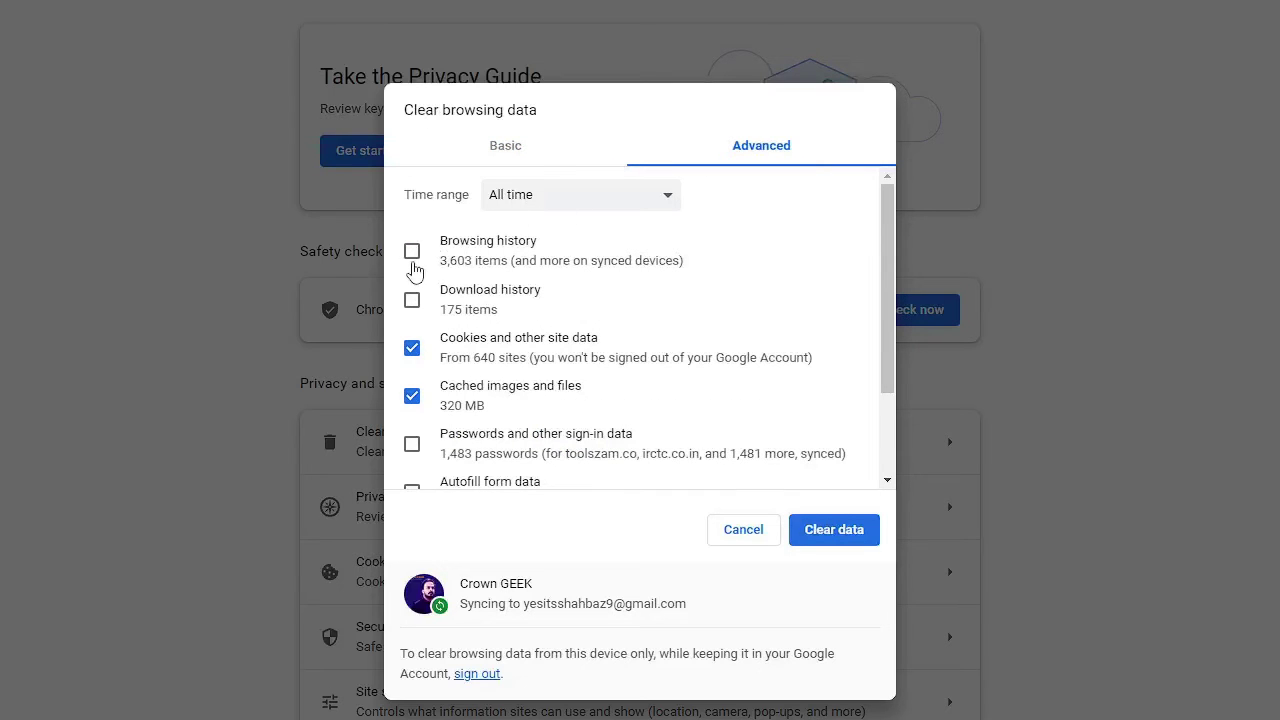
scroll(441, 290, down, 1)
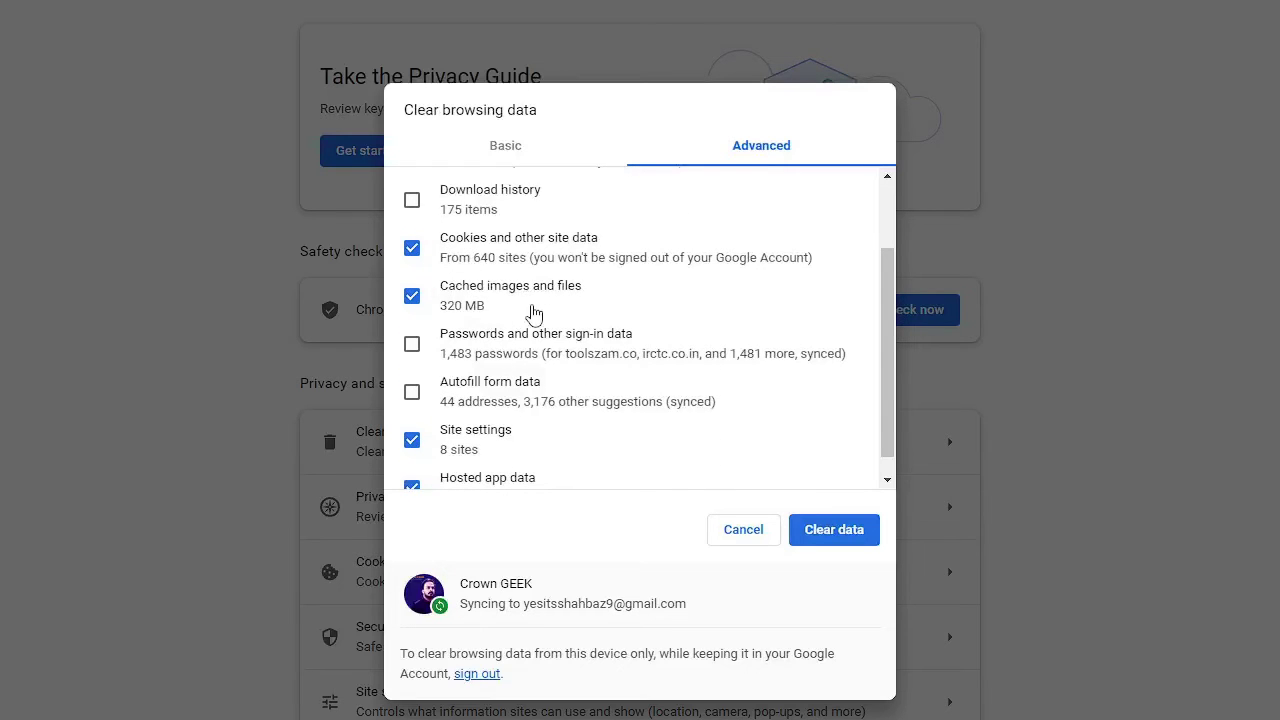
scroll(455, 388, down, 1)
click(412, 418)
click(412, 466)
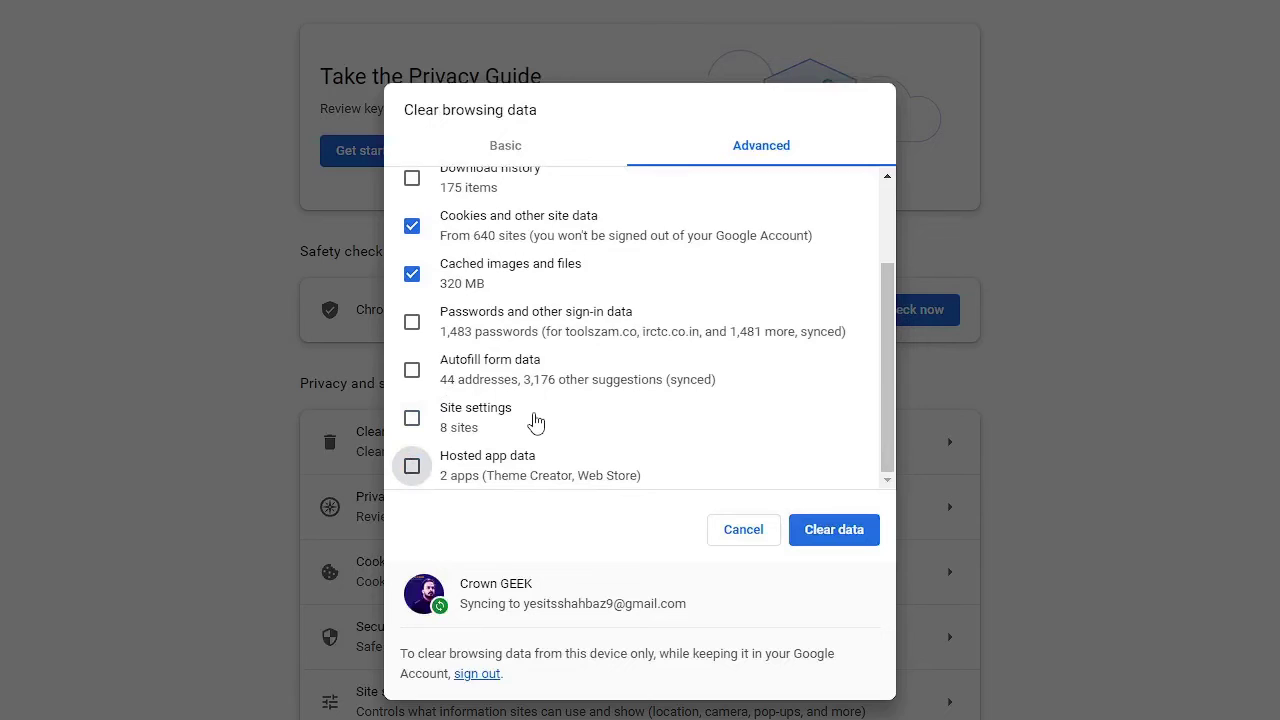
scroll(530, 418, up, 3)
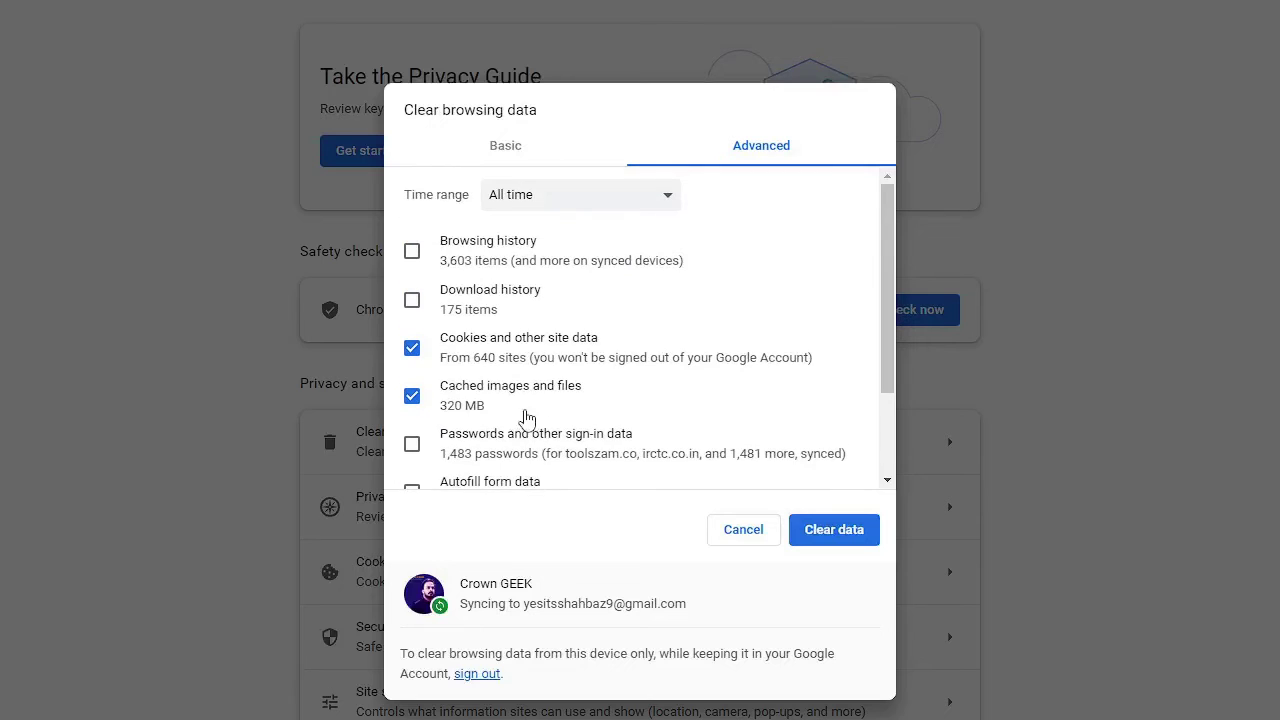
click(827, 535)
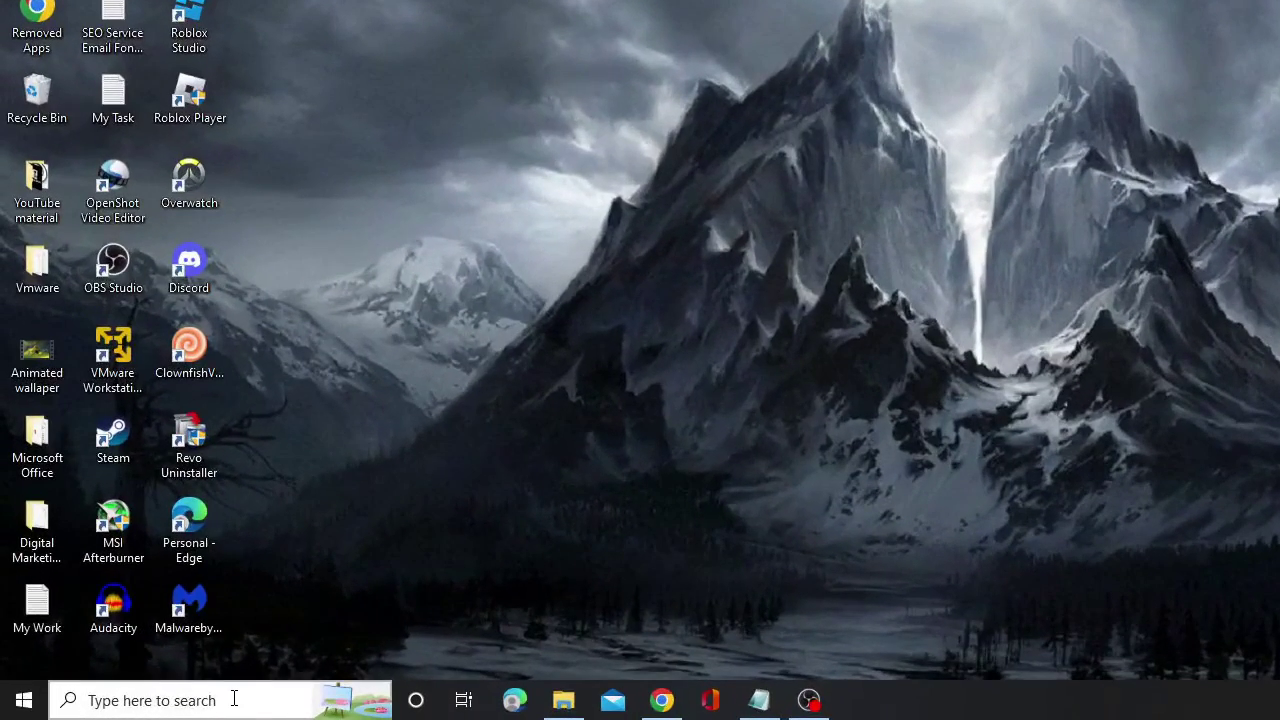
- Search %localappdata% to open the Local AppData folder in File Explorer
click(155, 708)
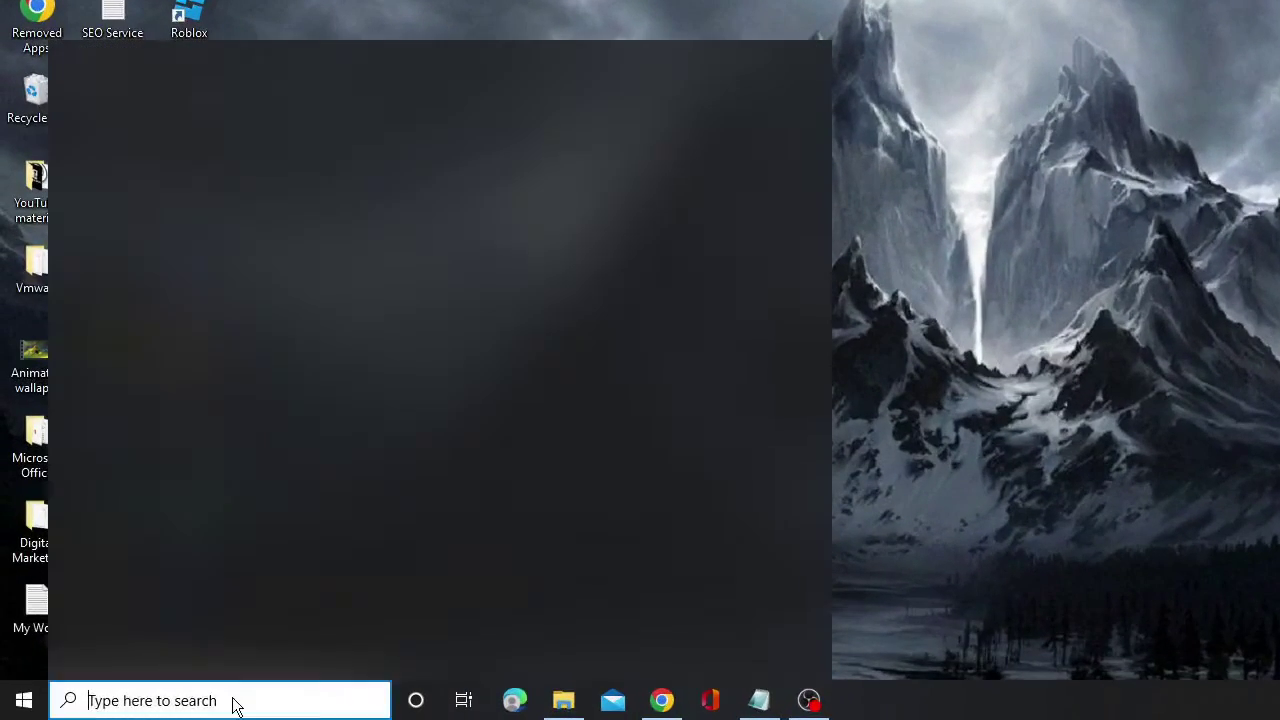
text(%l)
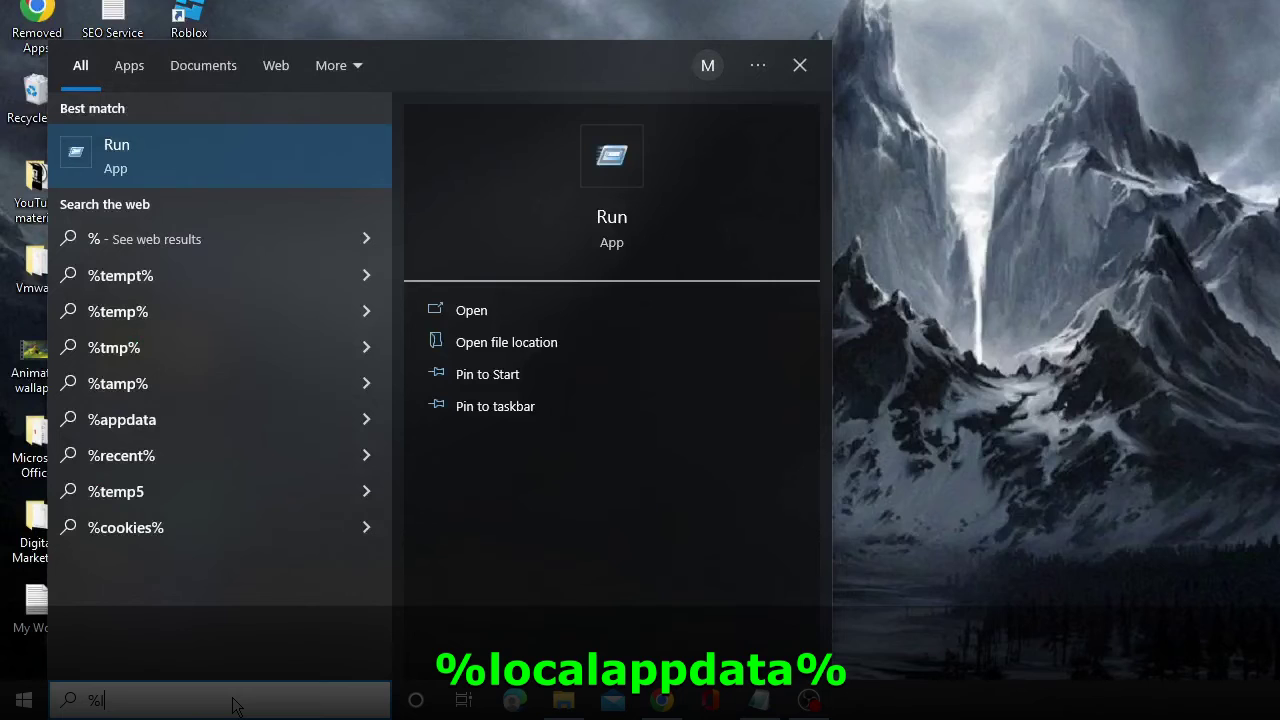
text(ocala)
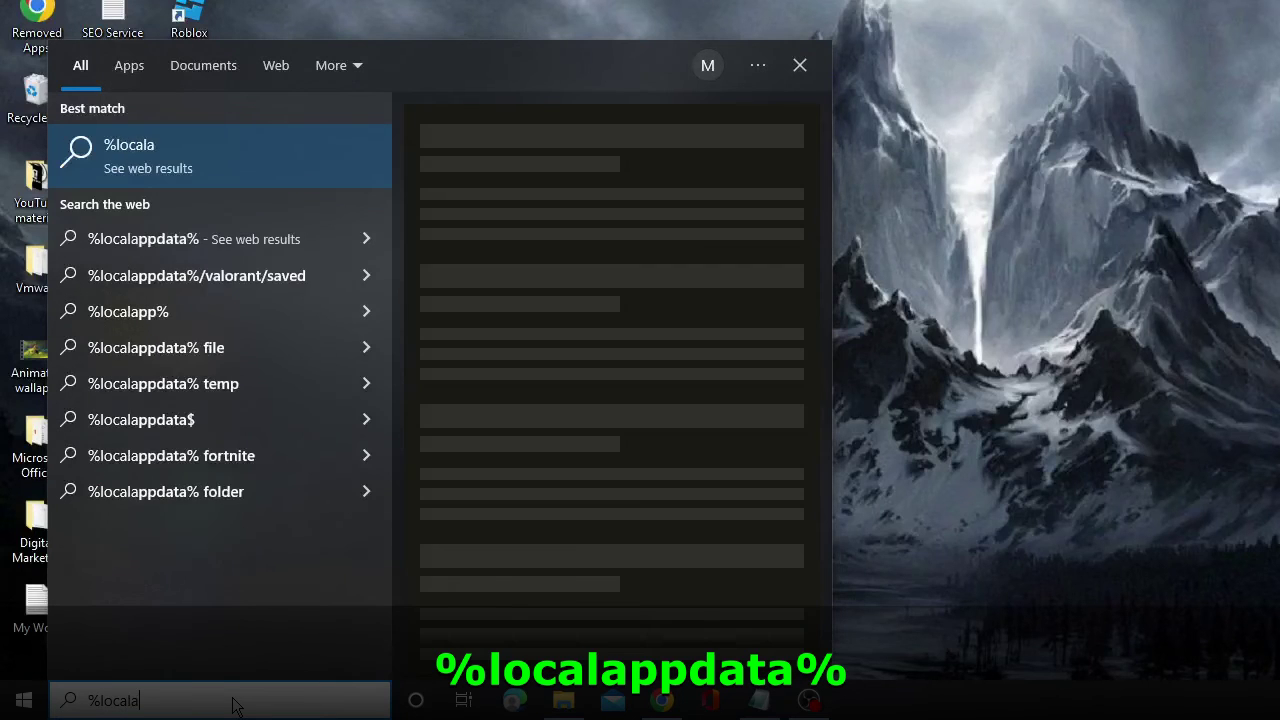
text(ppdata)
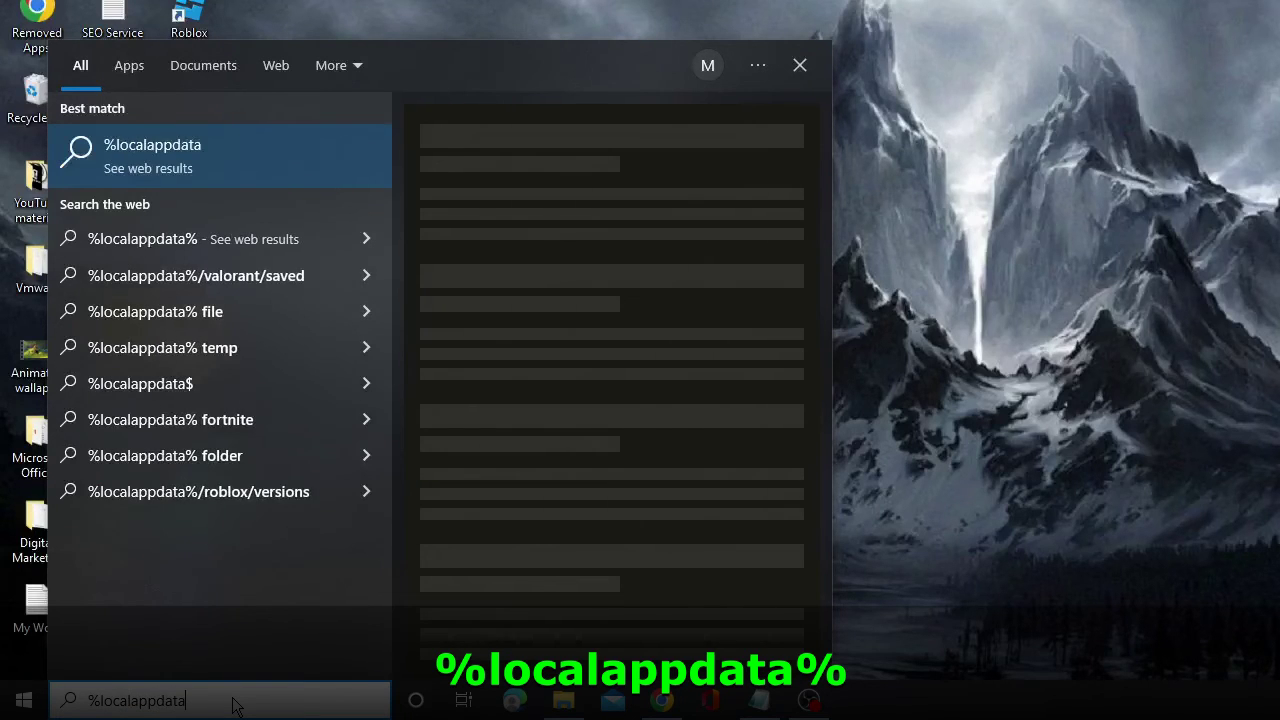
text(%)
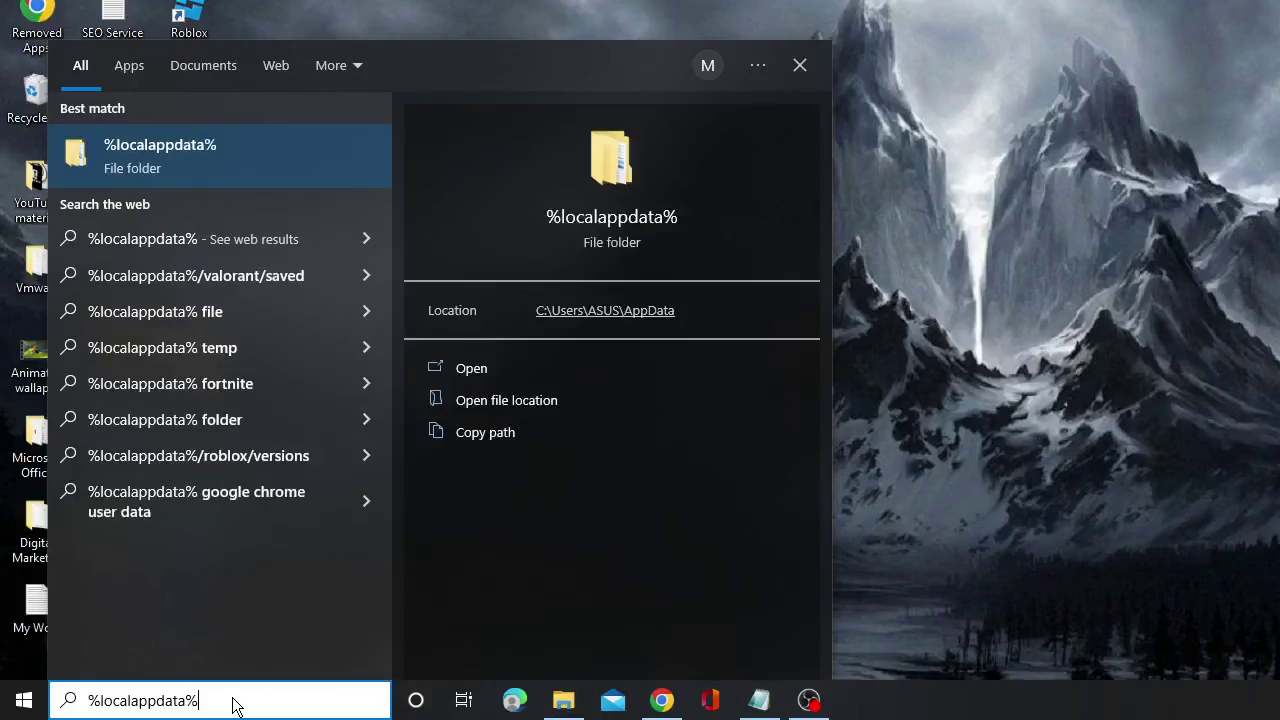
key(Return)
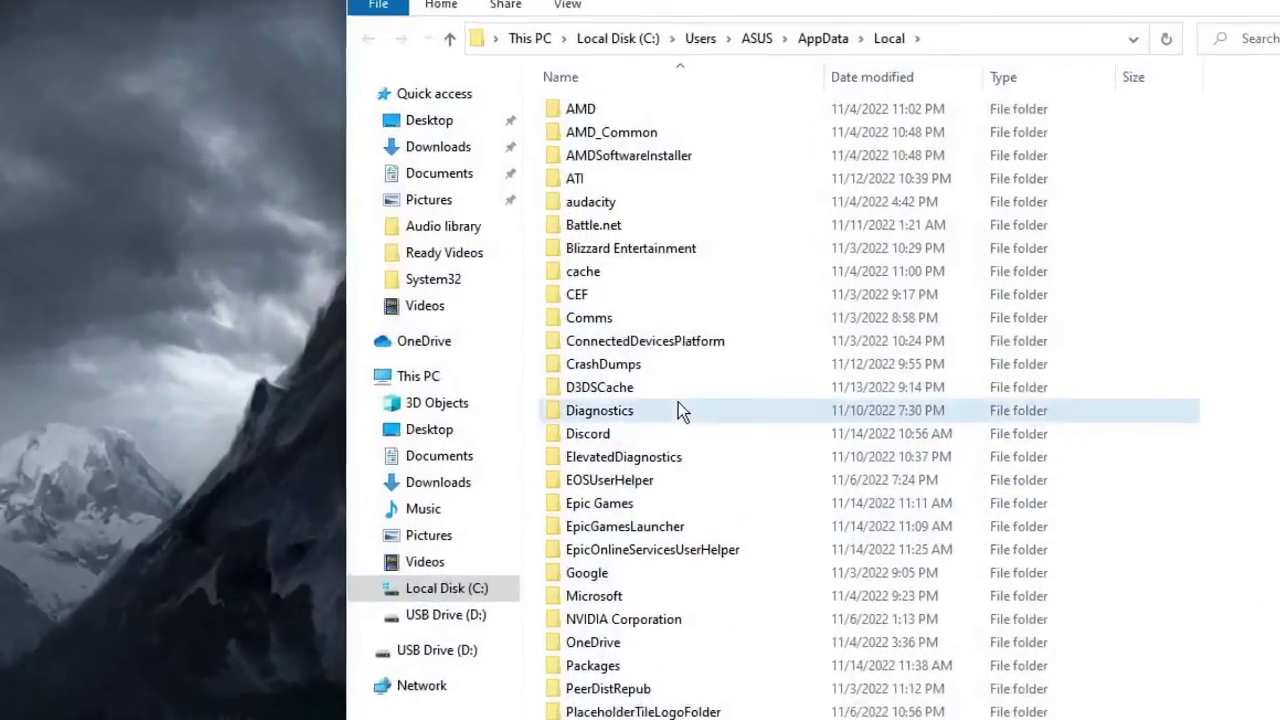
- Delete the Roblox folder in AppData\Local, keeping Roblox.old, and dismiss the recycling progress window
key(r)
key(o)
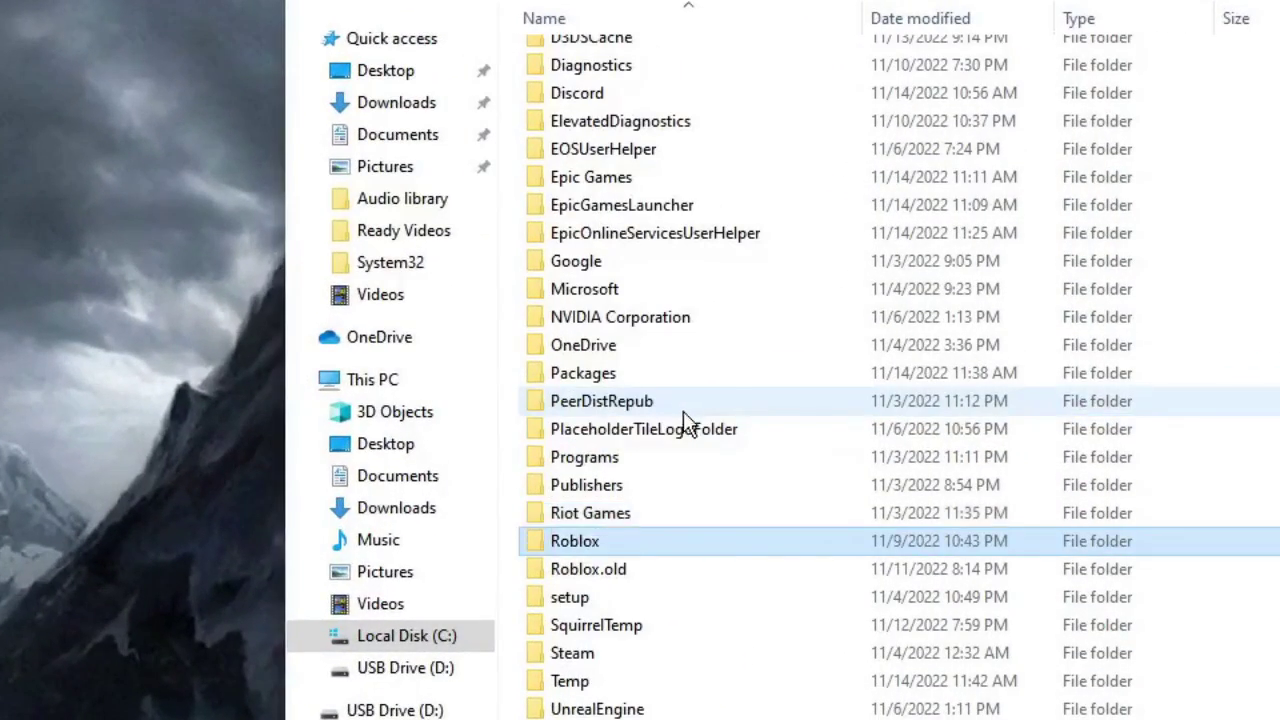
right_click(631, 540)
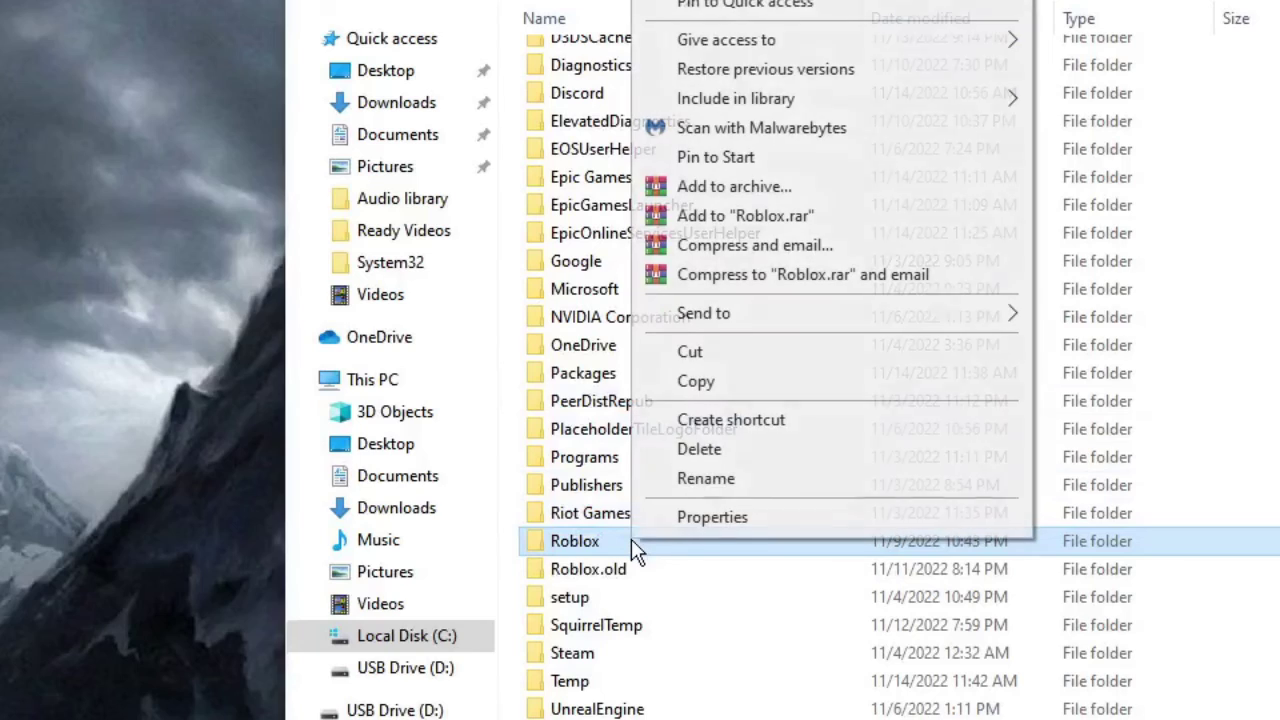
click(711, 452)
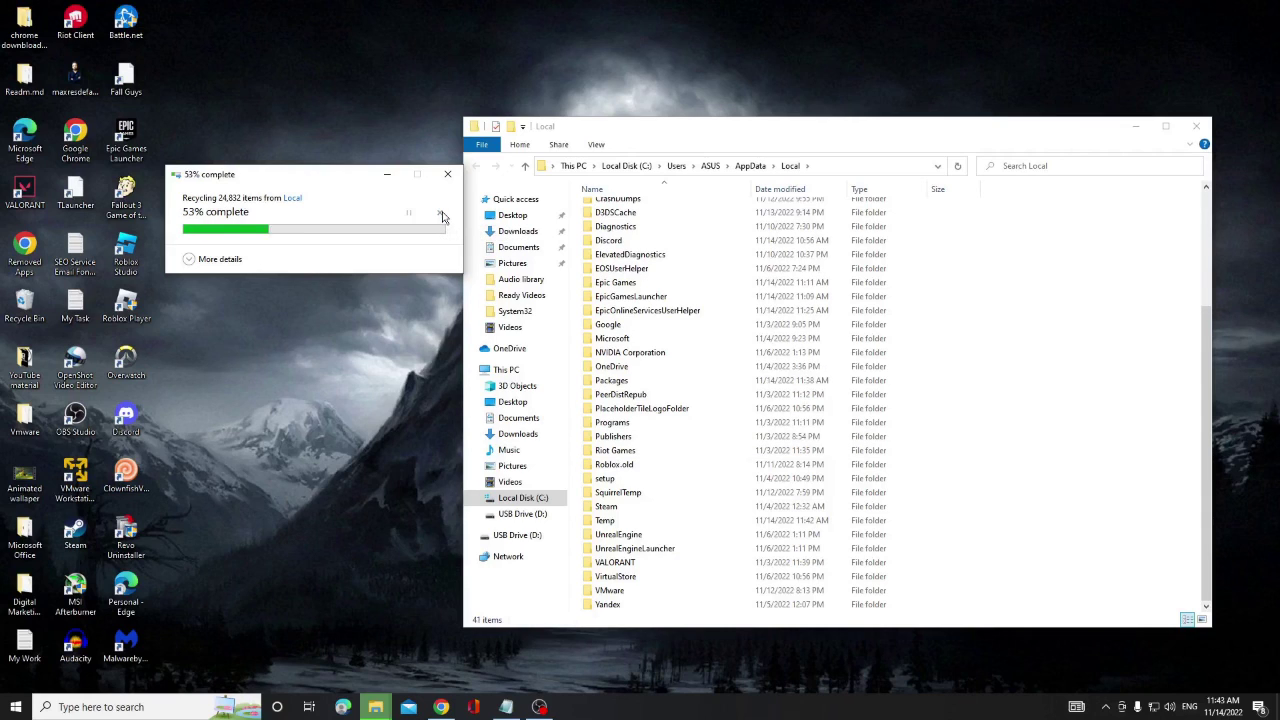
click(442, 217)
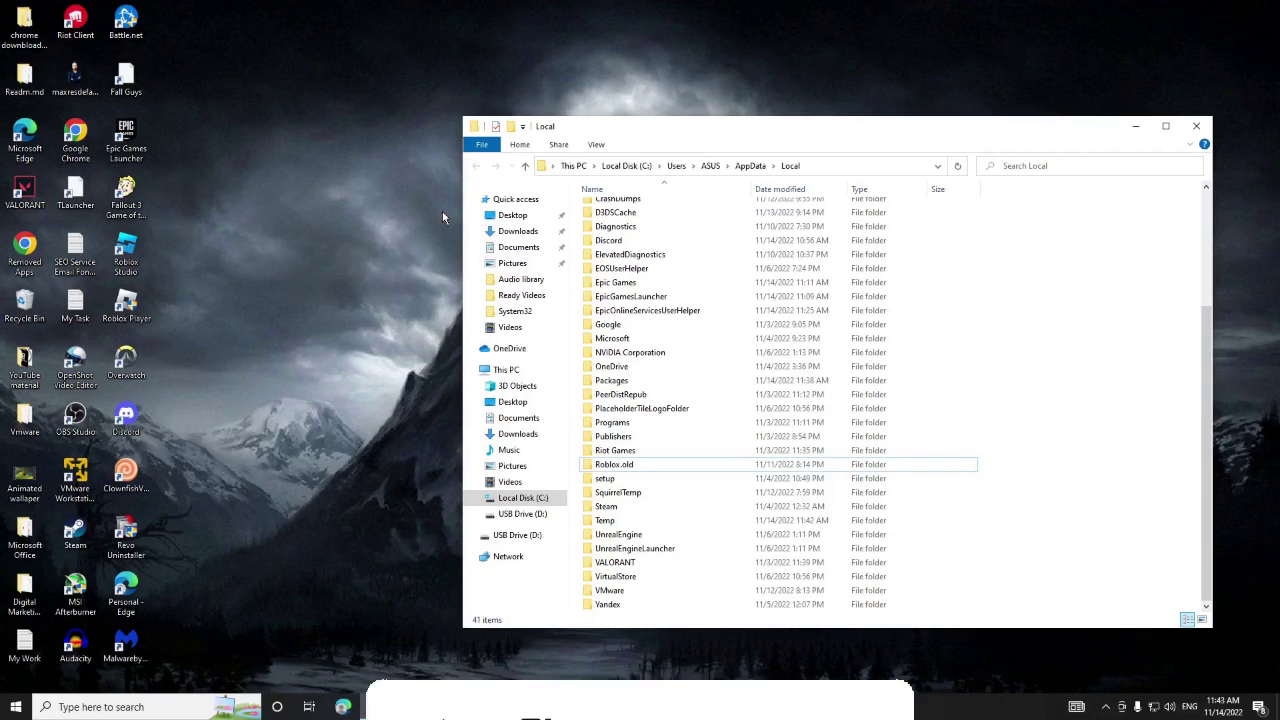